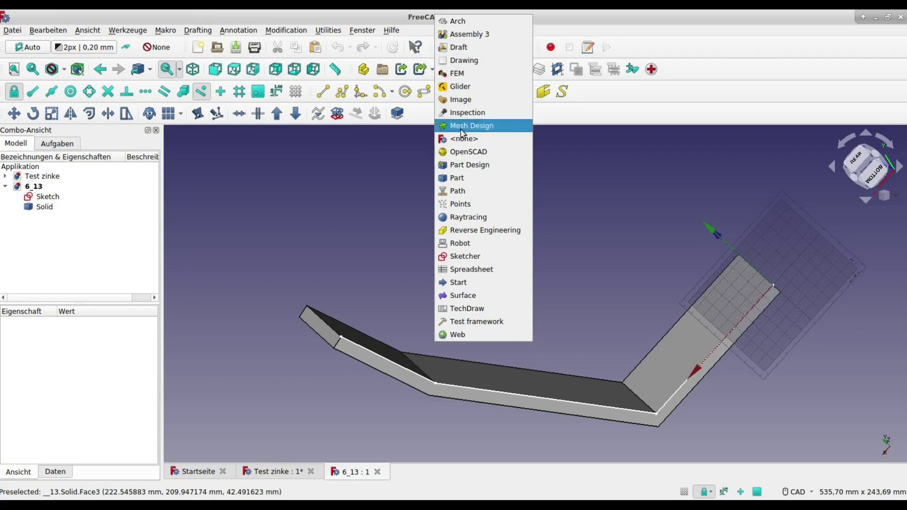
- Create a new Body in Part Design, then switch to the Sketcher workbench
{"action": "left_click", "coordinate": [467, 160]}
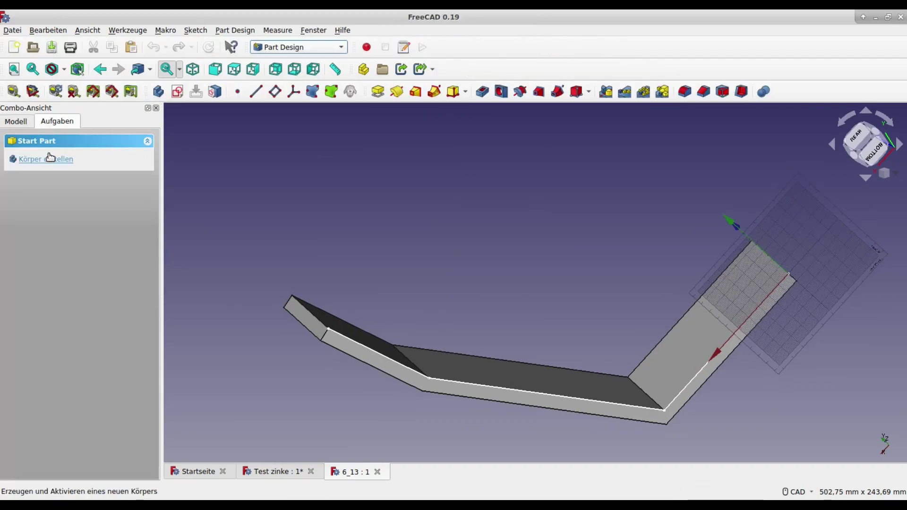
{"action": "left_click", "coordinate": [45, 161]}
{"action": "left_click", "coordinate": [299, 47]}
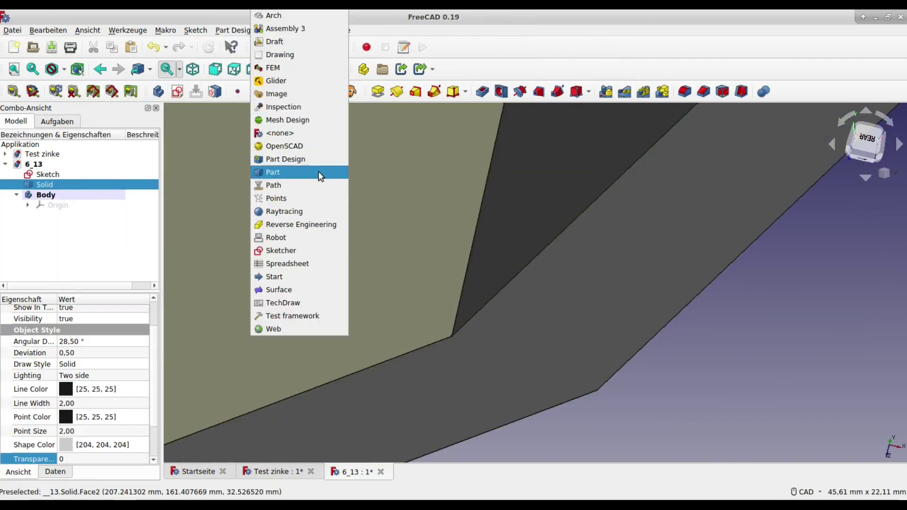
{"action": "left_click", "coordinate": [292, 250]}
- Orbit and zoom the view onto the solid's face corner
{"action": "mouse_move", "coordinate": [292, 250]}
{"action": "middle_mouse_down"}
{"action": "mouse_move", "coordinate": [519, 406]}
{"action": "mouse_move", "coordinate": [658, 284]}
{"action": "middle_mouse_up"}
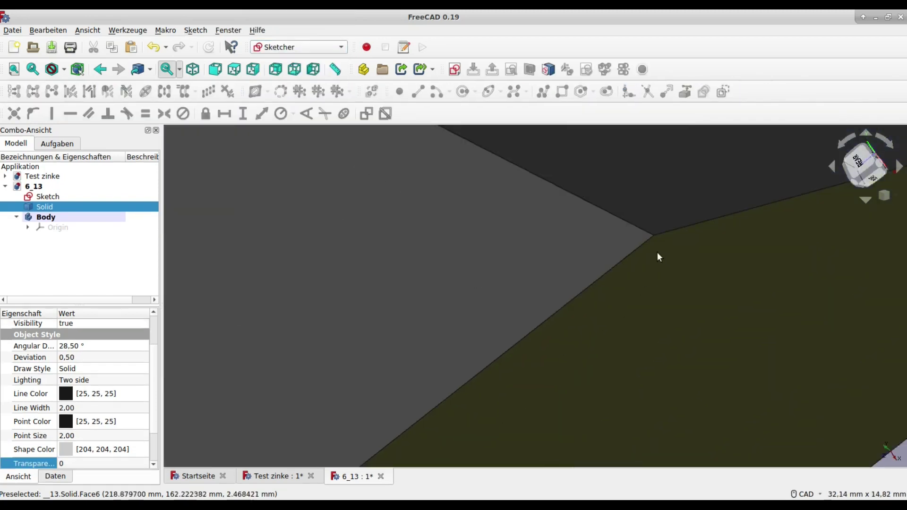
{"action": "middle_click_drag", "start_coordinate": [661, 242], "coordinate": [675, 203]}
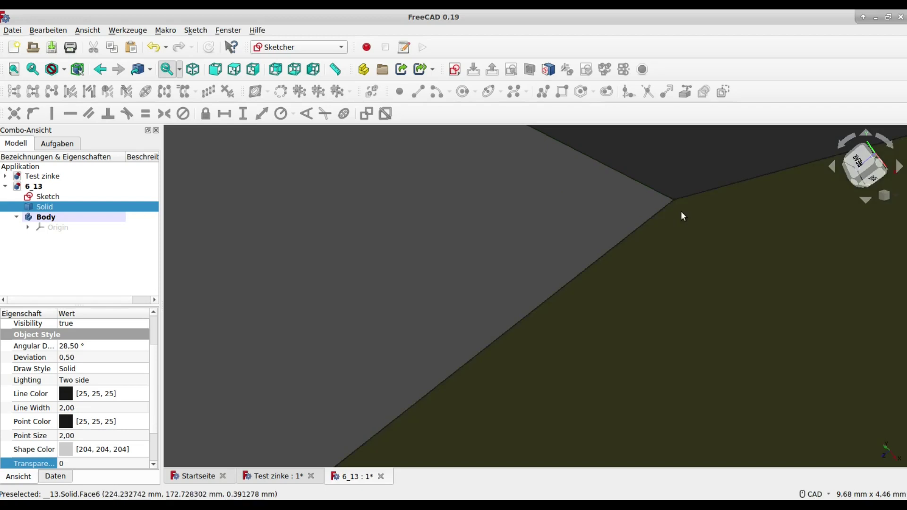
{"action": "scroll", "coordinate": [512, 322], "scroll_direction": "down", "scroll_amount": 5}
{"action": "scroll", "coordinate": [500, 345], "scroll_direction": "down", "scroll_amount": 10}
{"action": "scroll", "coordinate": [476, 360], "scroll_direction": "down", "scroll_amount": 2}
{"action": "scroll", "coordinate": [451, 389], "scroll_direction": "down", "scroll_amount": 1}
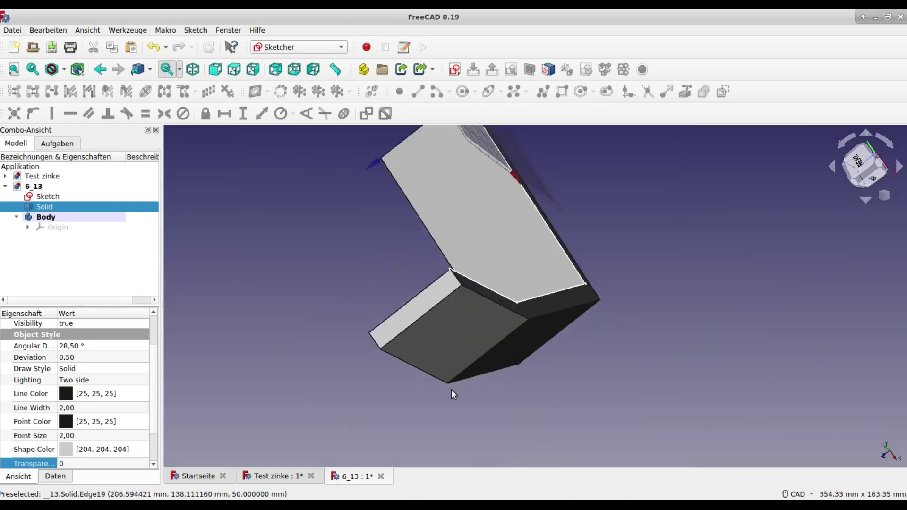
{"action": "scroll", "coordinate": [451, 390], "scroll_direction": "up", "scroll_amount": 10}
{"action": "scroll", "coordinate": [392, 383], "scroll_direction": "up", "scroll_amount": 15}
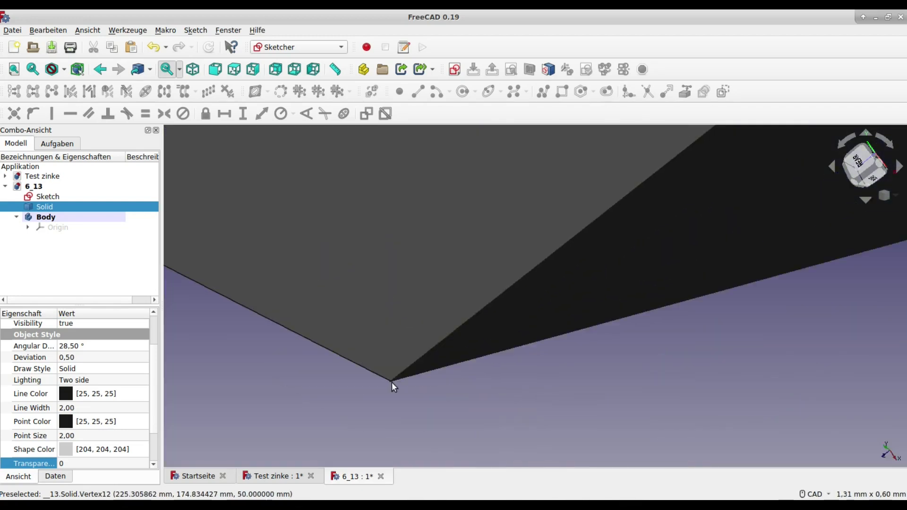
{"action": "scroll", "coordinate": [392, 382], "scroll_direction": "down", "scroll_amount": 3}
{"action": "scroll", "coordinate": [392, 383], "scroll_direction": "down", "scroll_amount": 9}
{"action": "scroll", "coordinate": [392, 383], "scroll_direction": "down", "scroll_amount": 3}
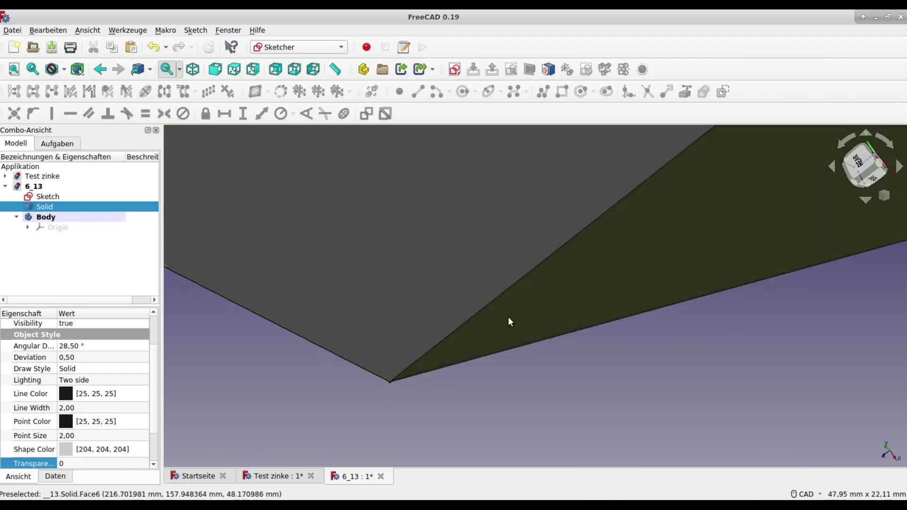
{"action": "scroll", "coordinate": [633, 224], "scroll_direction": "down", "scroll_amount": 10}
{"action": "scroll", "coordinate": [634, 194], "scroll_direction": "up", "scroll_amount": 10}
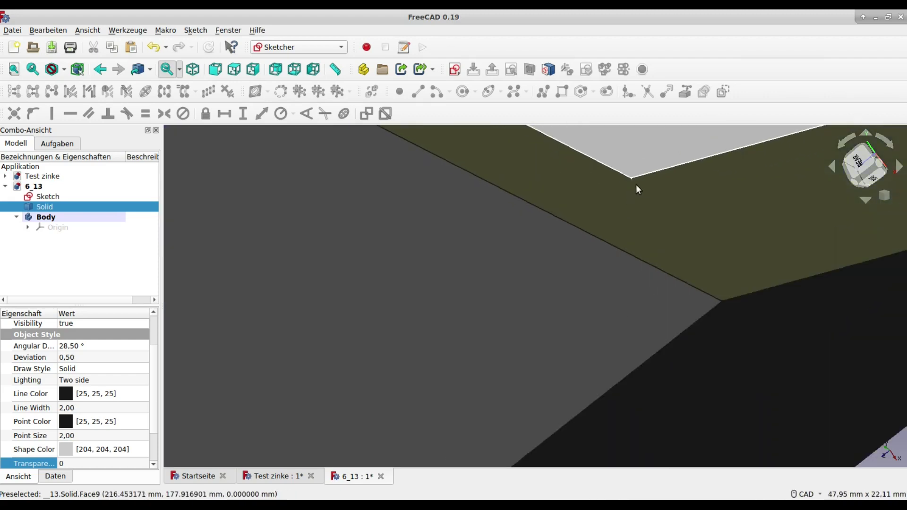
{"action": "scroll", "coordinate": [632, 180], "scroll_direction": "up", "scroll_amount": 7}
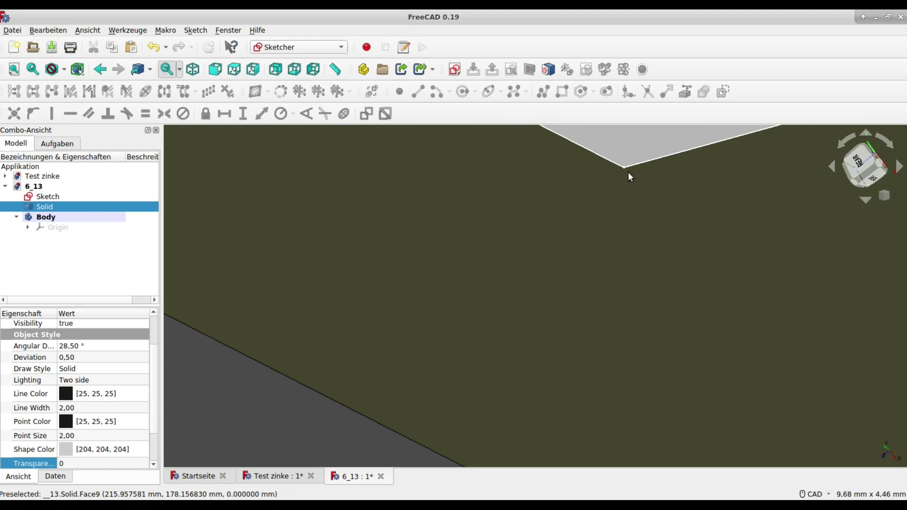
- Attach a new sketch, Sketch001, to the selected face of the solid
{"action": "left_click", "coordinate": [624, 168]}
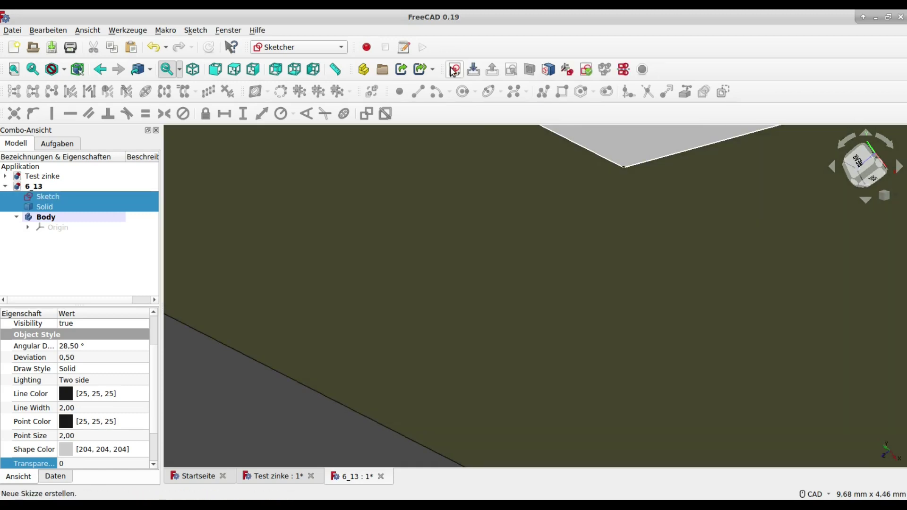
{"action": "left_click", "coordinate": [454, 70]}
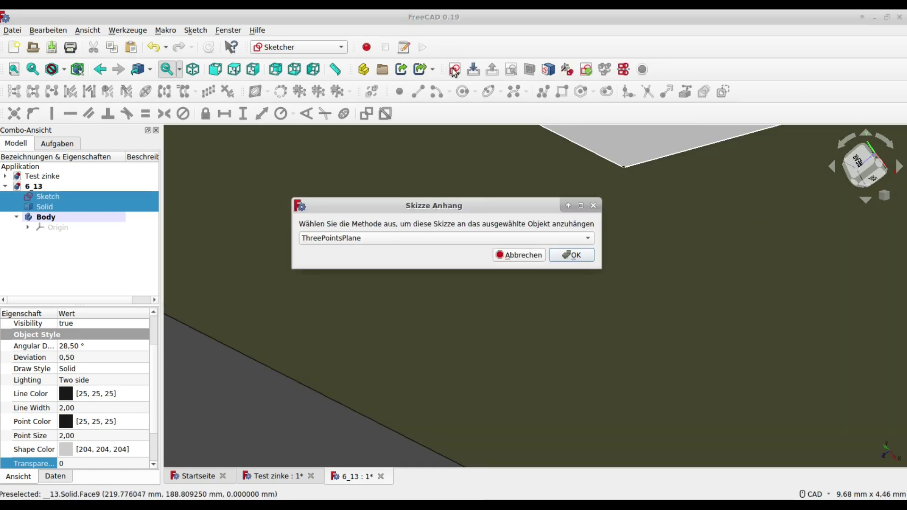
{"action": "left_click", "coordinate": [577, 256]}
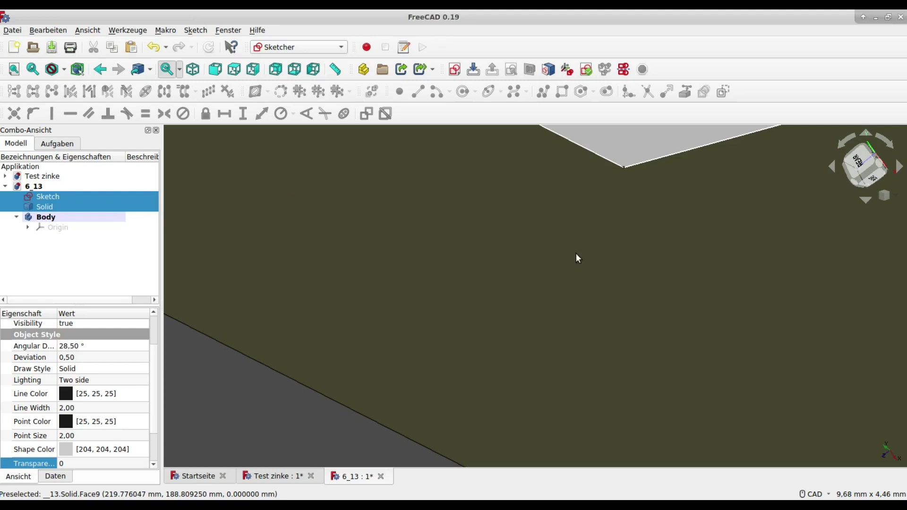
- Set the Solid's display mode to Wireframe and view it from a new angle
{"action": "right_click", "coordinate": [73, 207]}
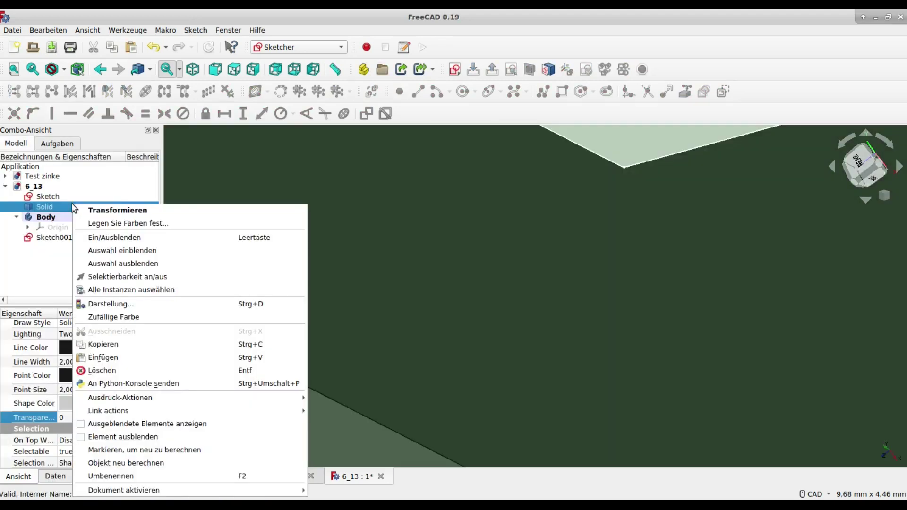
{"action": "left_click", "coordinate": [217, 304]}
{"action": "left_click", "coordinate": [134, 205]}
{"action": "left_click", "coordinate": [131, 230]}
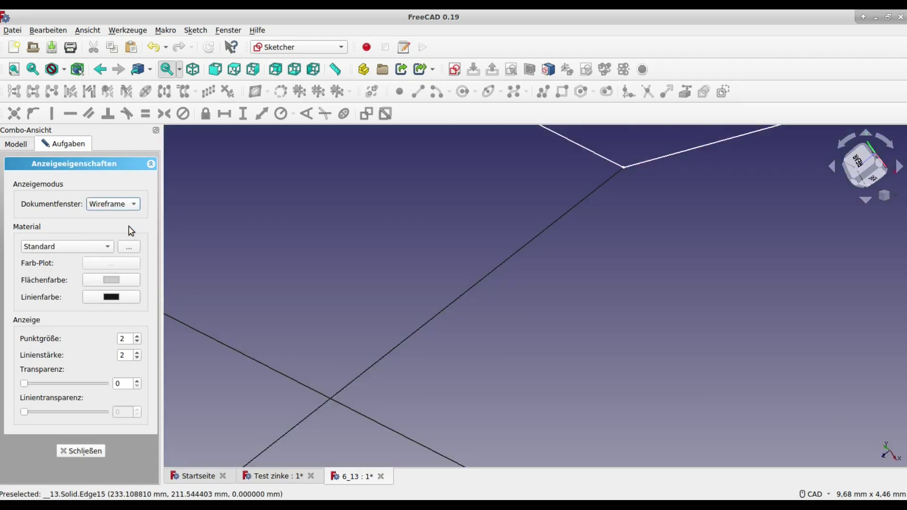
{"action": "left_click", "coordinate": [81, 451]}
{"action": "scroll", "coordinate": [393, 352], "scroll_direction": "down", "scroll_amount": 3}
{"action": "scroll", "coordinate": [396, 352], "scroll_direction": "down", "scroll_amount": 3}
{"action": "scroll", "coordinate": [396, 352], "scroll_direction": "down", "scroll_amount": 3}
{"action": "middle_click_drag", "start_coordinate": [396, 352], "coordinate": [349, 326]}
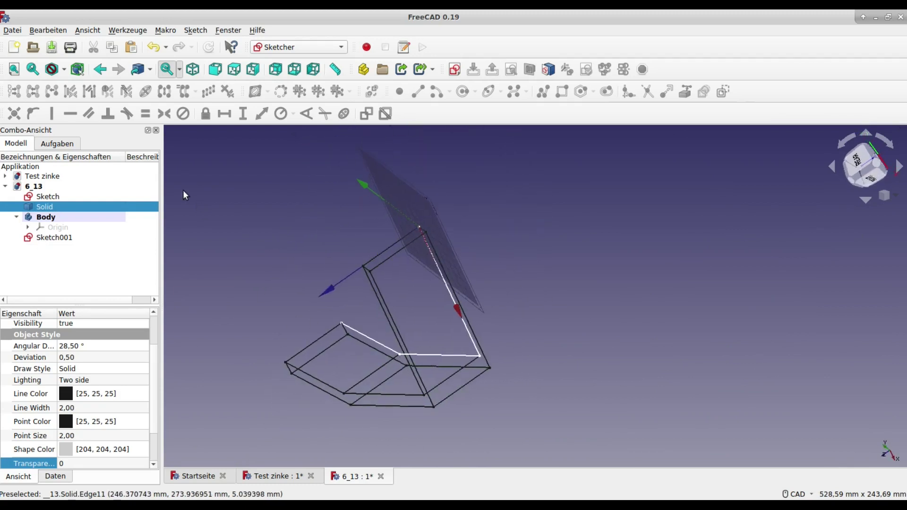
- Open Sketch001 and reference the solid's left and right end edges as external geometry
{"action": "double_click", "coordinate": [54, 239]}
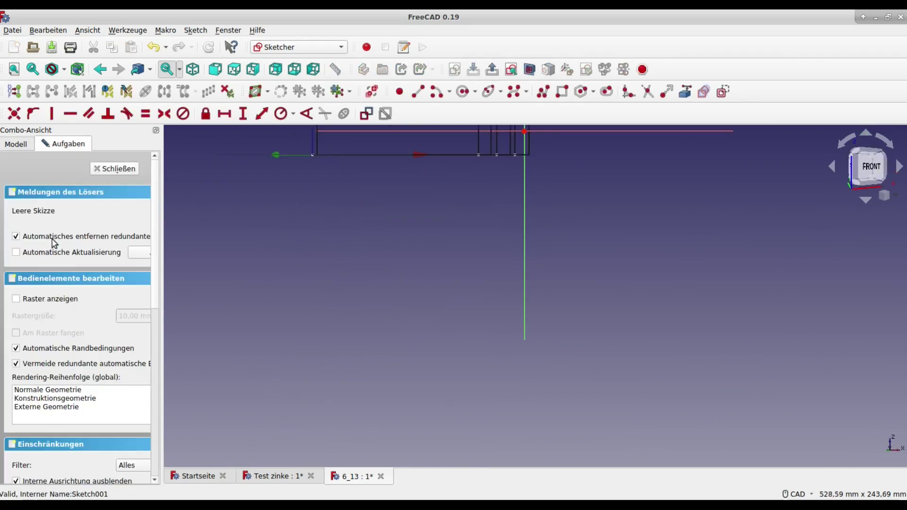
{"action": "left_click", "coordinate": [685, 92]}
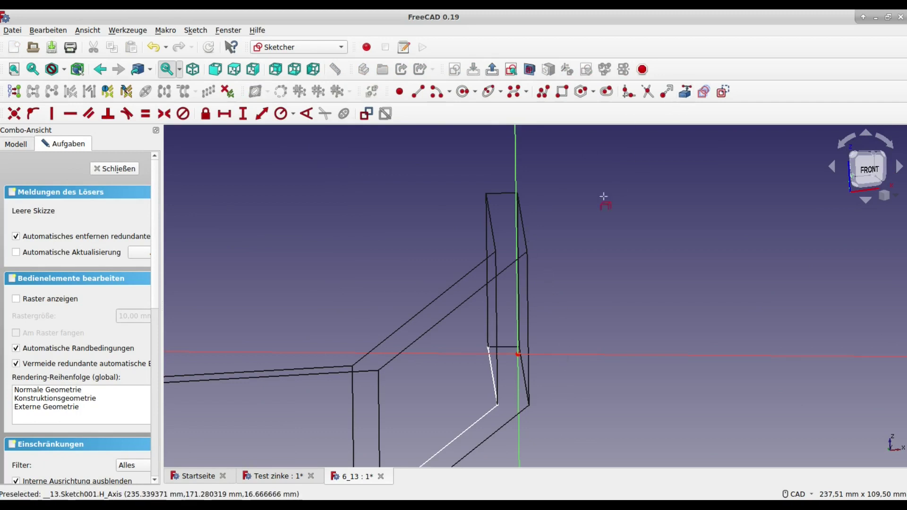
{"action": "left_click", "coordinate": [496, 320]}
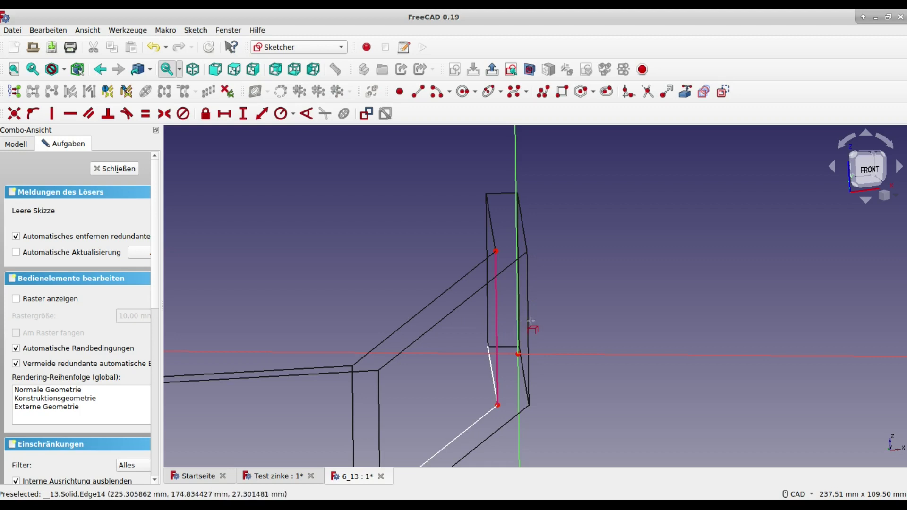
{"action": "left_click", "coordinate": [530, 321]}
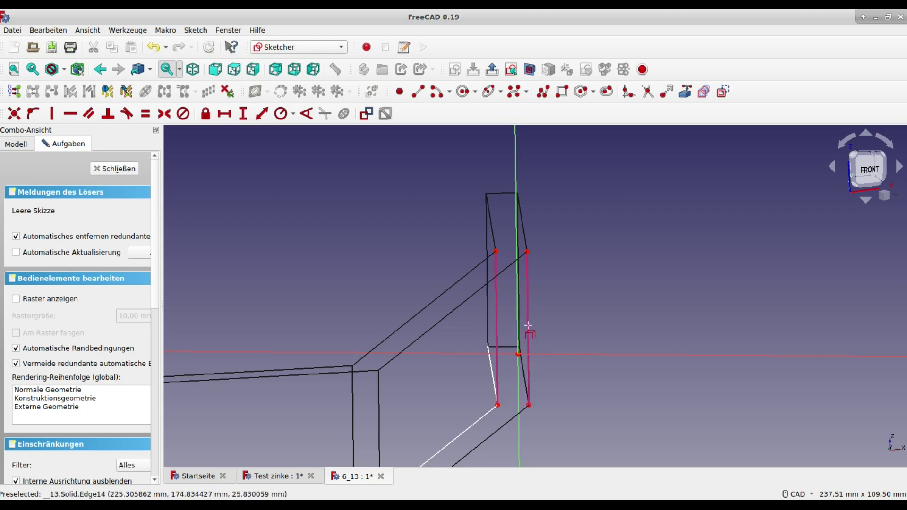
- Trace a closed four-sided polyline through the end vertices and close the sketch
{"action": "left_click", "coordinate": [543, 94]}
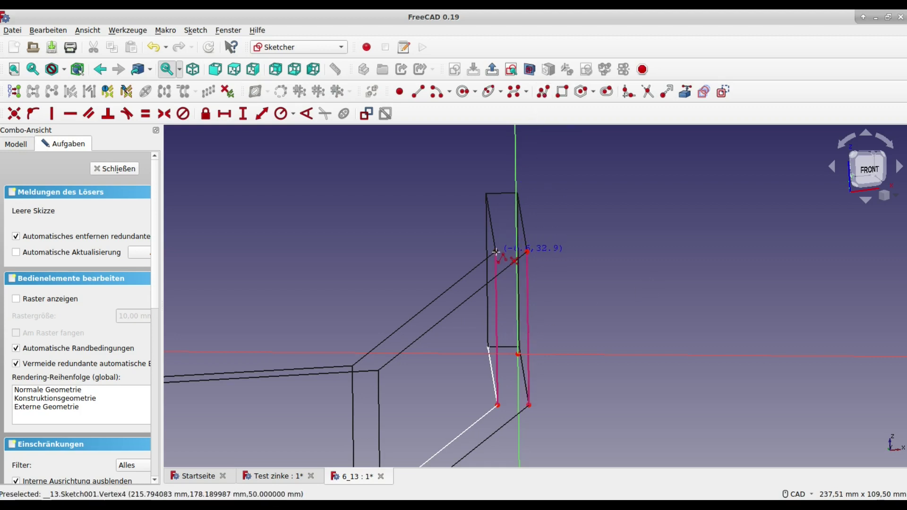
{"action": "left_click", "coordinate": [496, 251]}
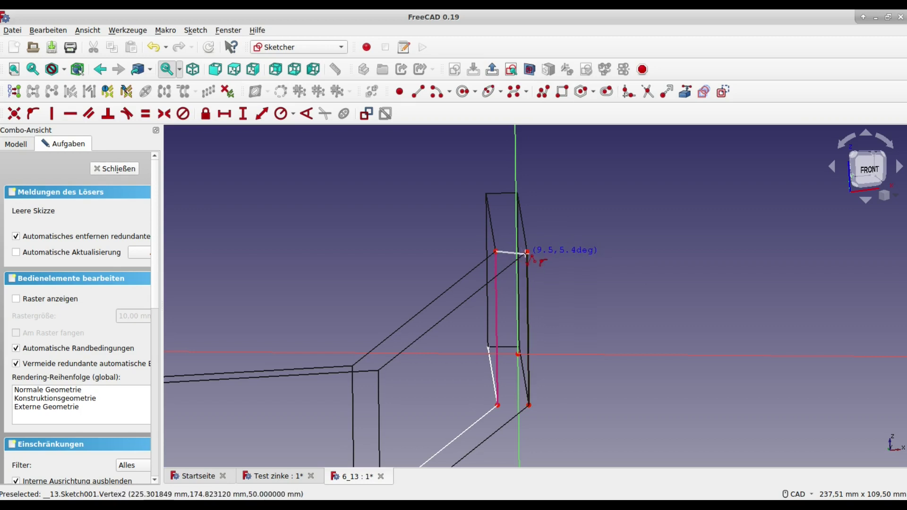
{"action": "left_click", "coordinate": [527, 252]}
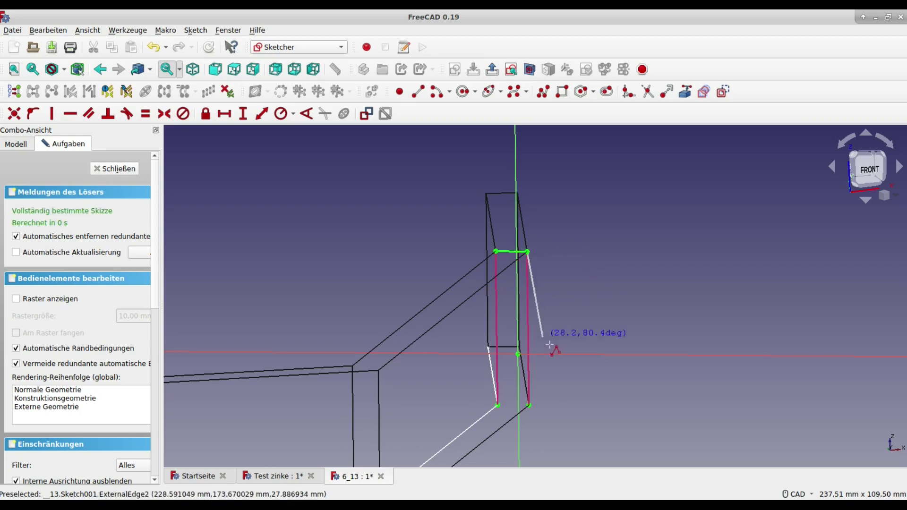
{"action": "left_click", "coordinate": [529, 405]}
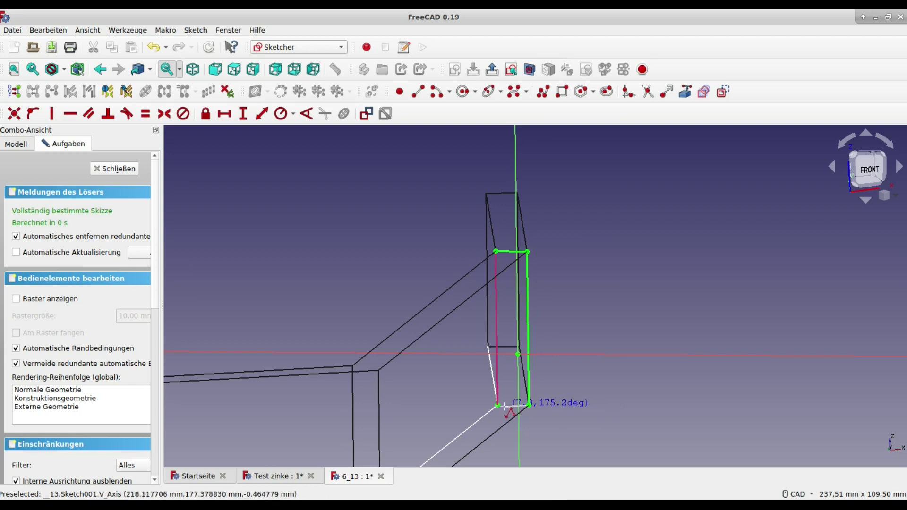
{"action": "left_click", "coordinate": [496, 405]}
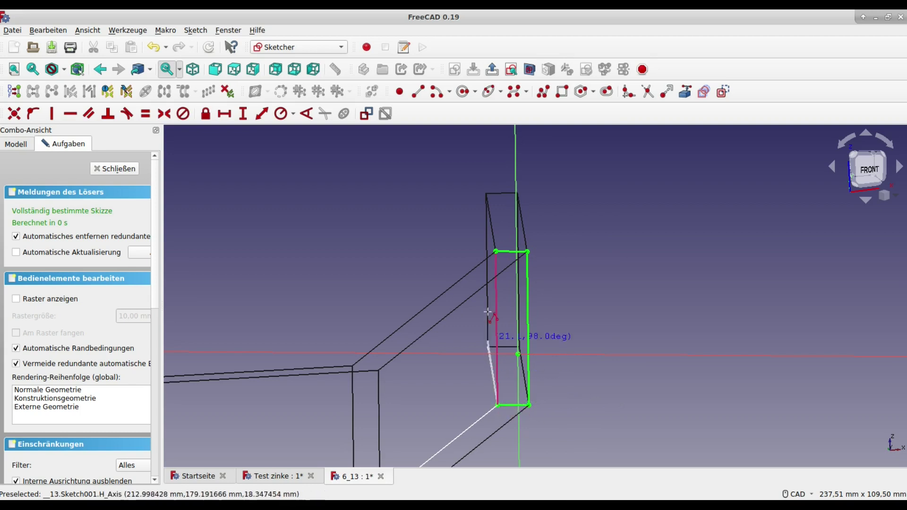
{"action": "left_click", "coordinate": [496, 251]}
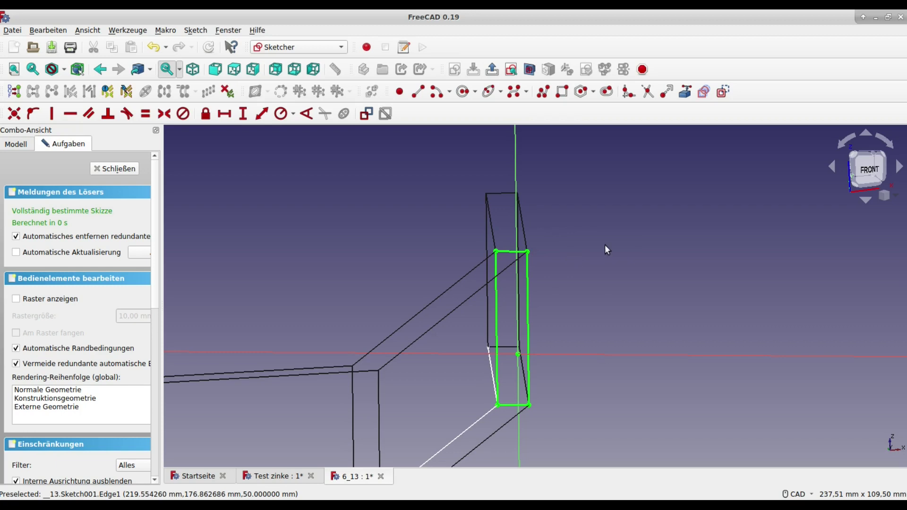
{"action": "left_click", "coordinate": [125, 169]}
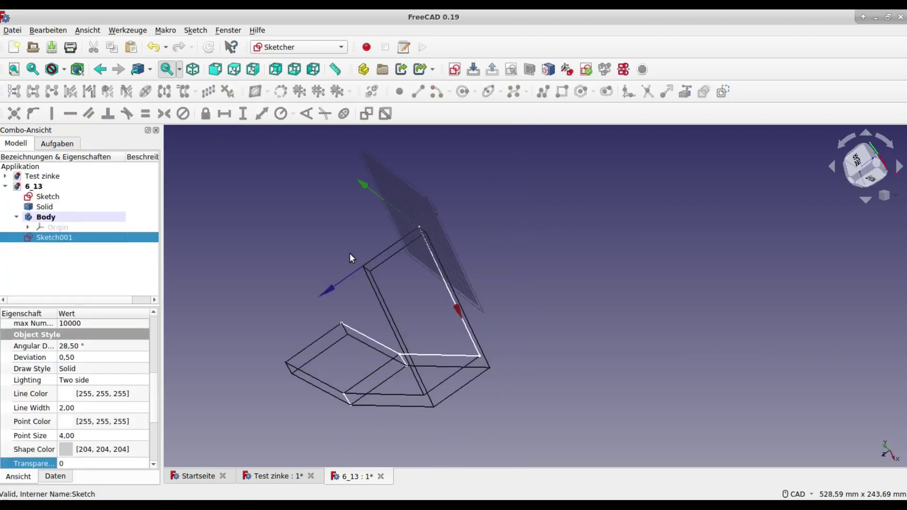
- Return to the model, pick corner points on the solid's far end, and start a new sketch
{"action": "left_click", "coordinate": [76, 219]}
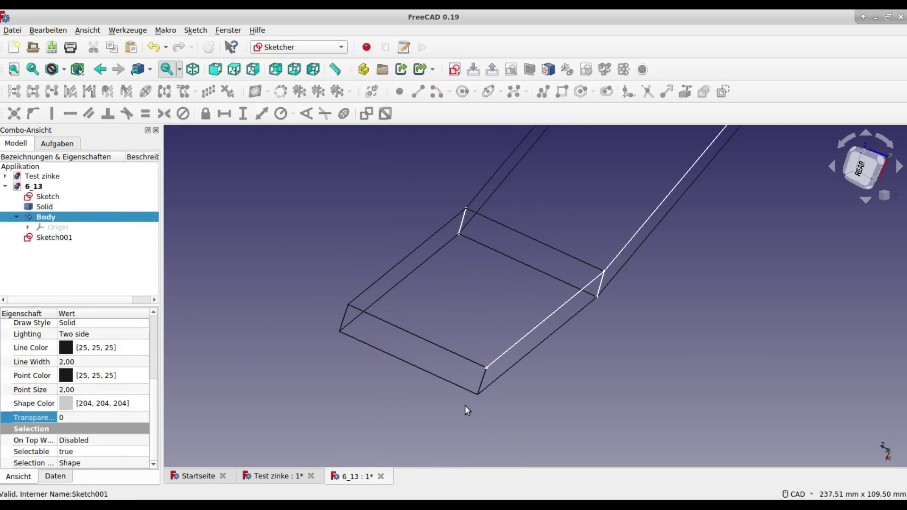
{"action": "scroll", "coordinate": [472, 399], "scroll_direction": "up", "scroll_amount": 2}
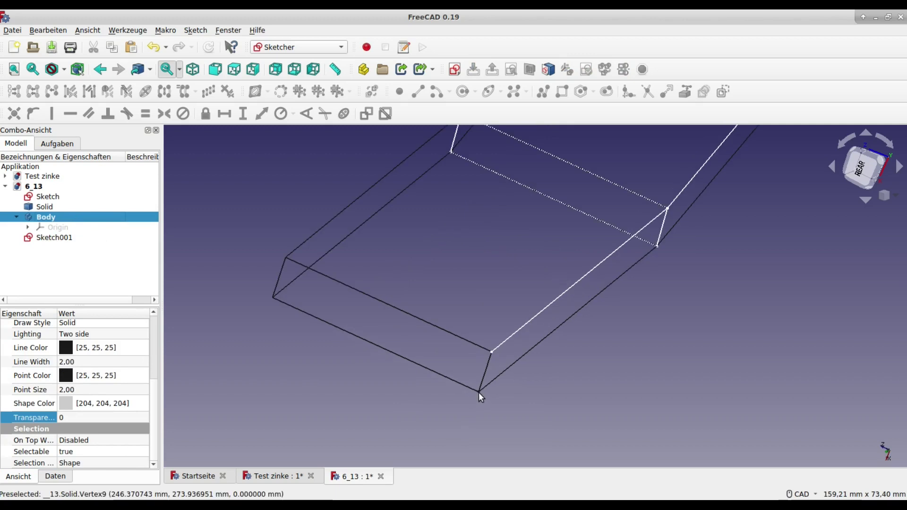
{"action": "left_click", "coordinate": [478, 392]}
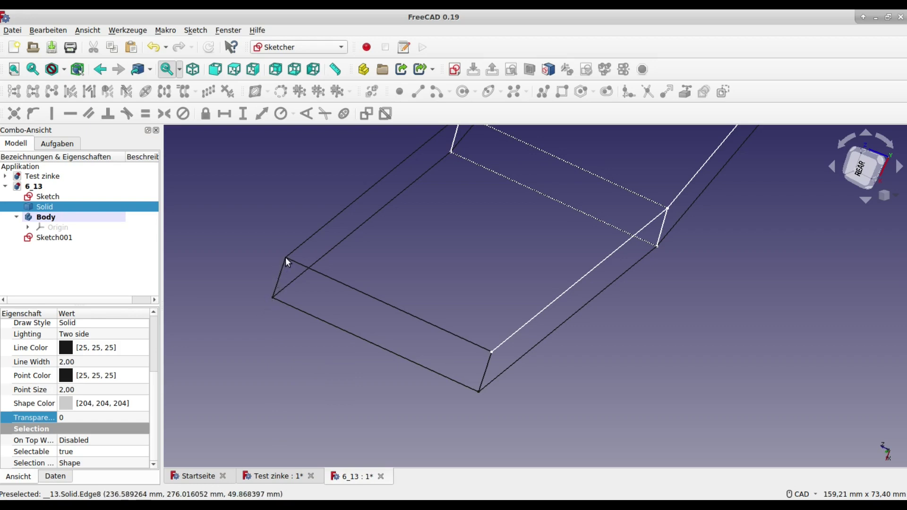
{"action": "scroll", "coordinate": [285, 259], "scroll_direction": "up", "scroll_amount": 5}
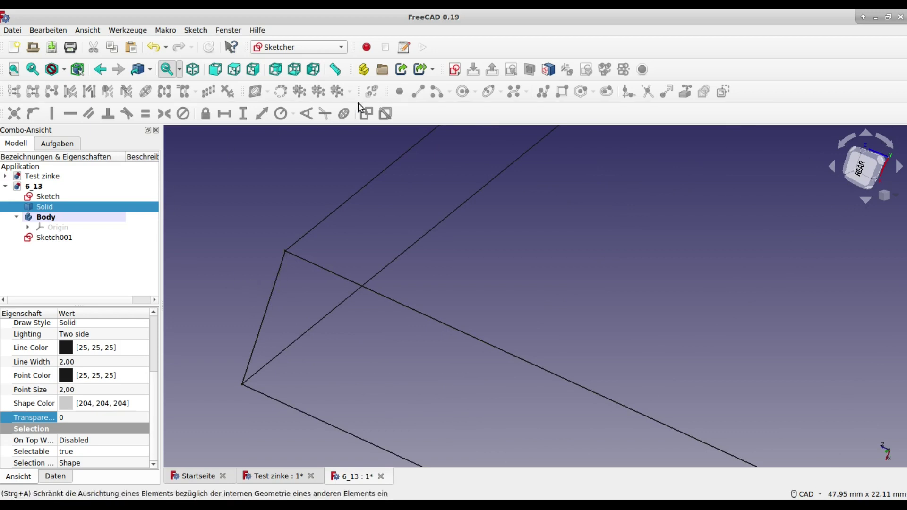
{"action": "left_click", "coordinate": [456, 71]}
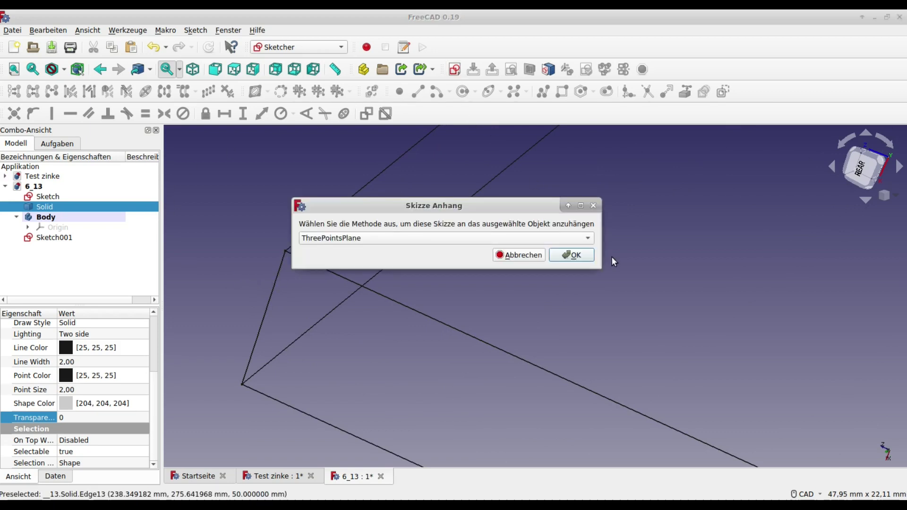
- Accept the ThreePointsPlane attachment, reference two end-face edges, and choose the endpoints-and-point arc
{"action": "left_click", "coordinate": [571, 255]}
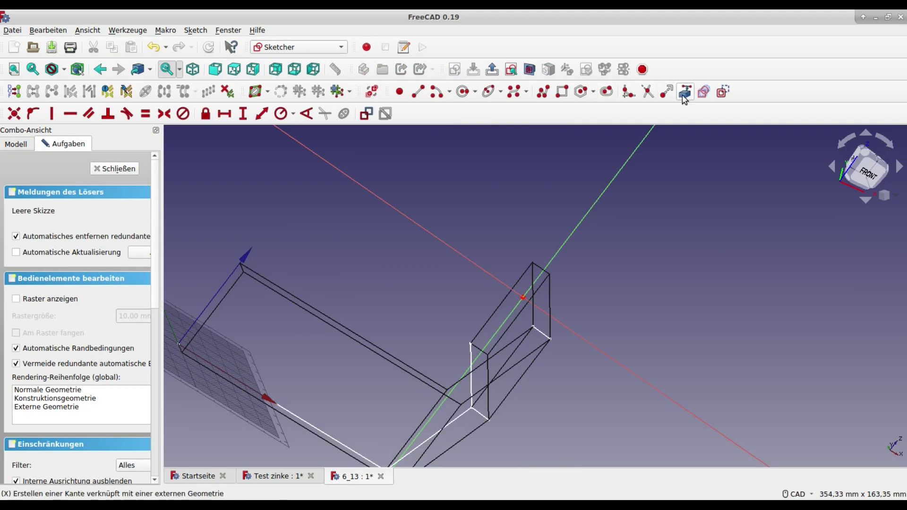
{"action": "left_click", "coordinate": [477, 348]}
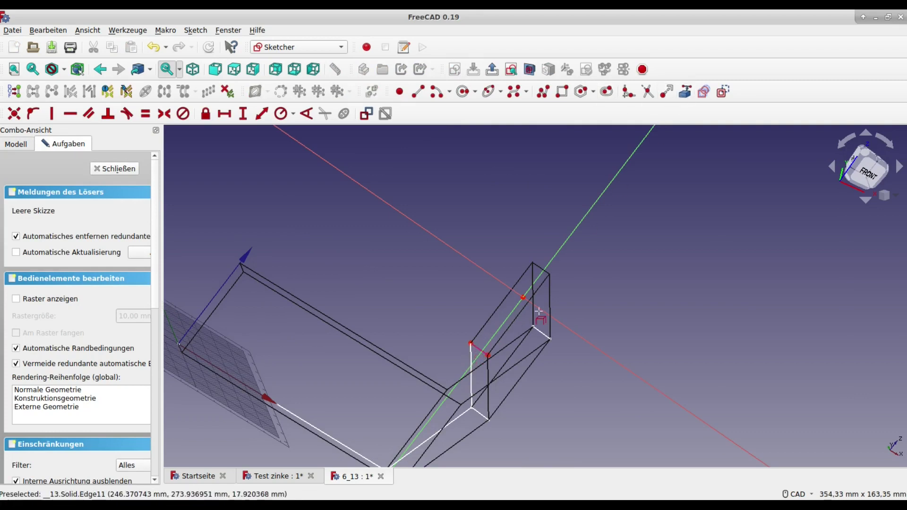
{"action": "left_click", "coordinate": [541, 270]}
{"action": "left_click", "coordinate": [450, 92]}
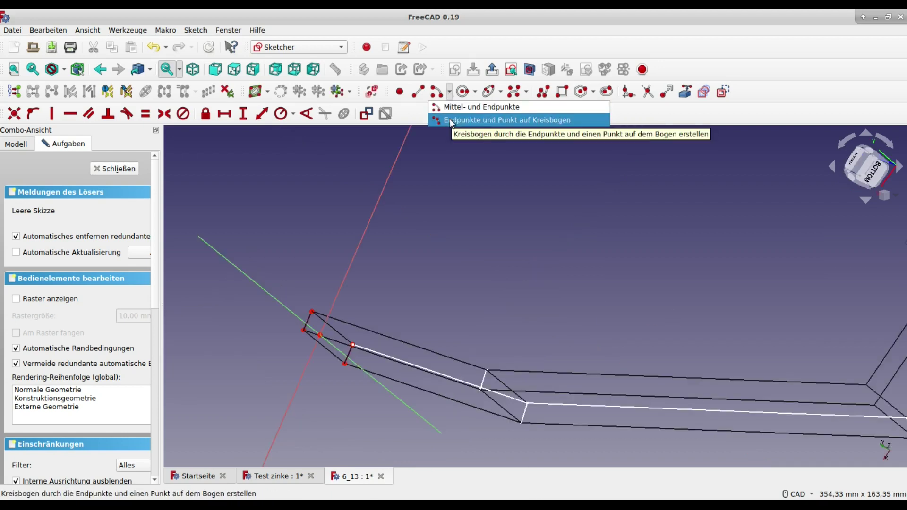
{"action": "left_click", "coordinate": [505, 120]}
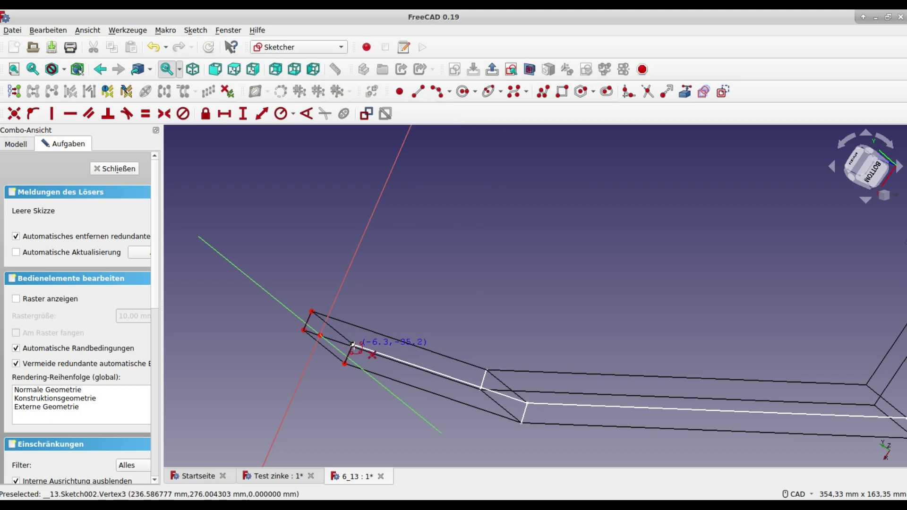
- Draw a three-point arc between two end-face corners and constrain its radius to 35mm
{"action": "left_click", "coordinate": [353, 344]}
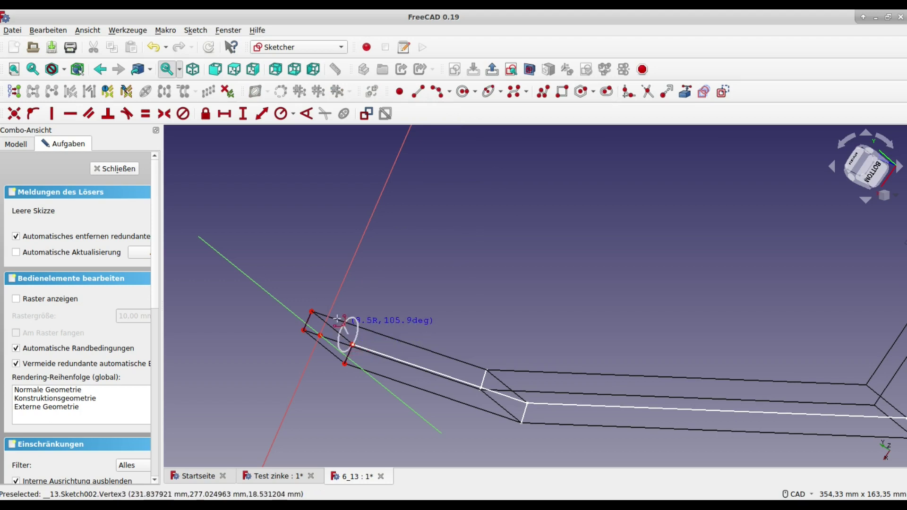
{"action": "left_click", "coordinate": [311, 312]}
{"action": "left_click", "coordinate": [350, 308]}
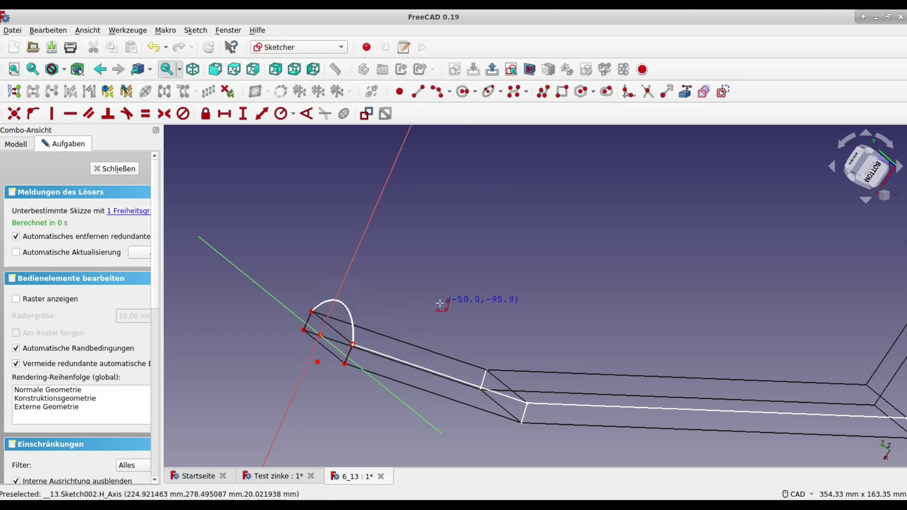
{"action": "right_click", "coordinate": [349, 313]}
{"action": "left_click", "coordinate": [279, 116]}
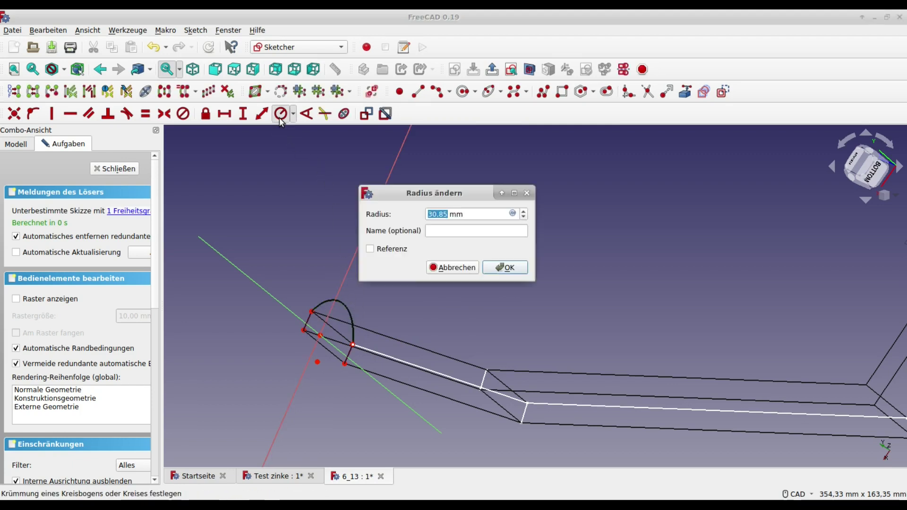
{"action": "type", "text": "35mm"}
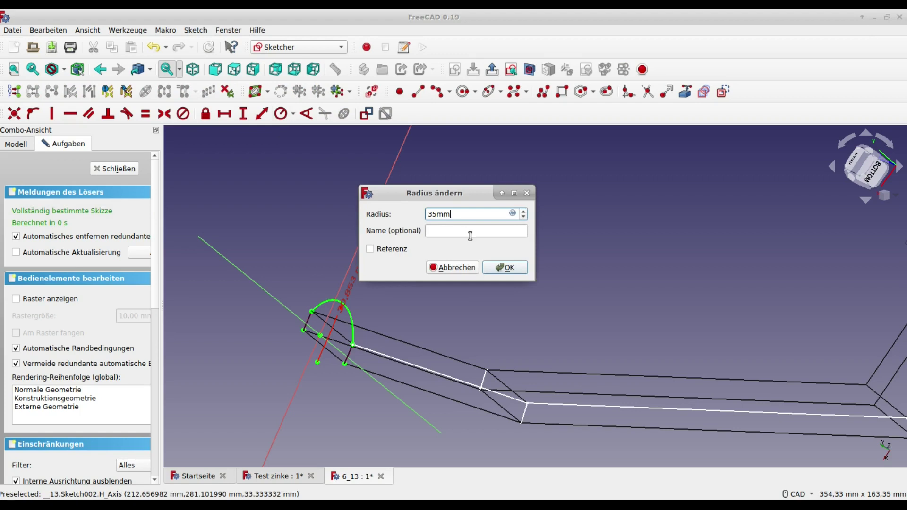
{"action": "left_click", "coordinate": [504, 267]}
{"action": "scroll", "coordinate": [467, 321], "scroll_direction": "up", "scroll_amount": 8}
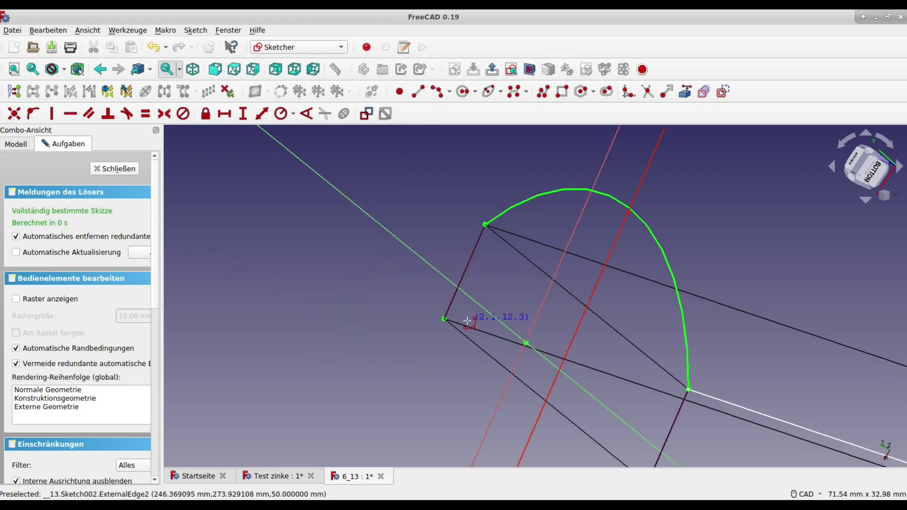
{"action": "left_click", "coordinate": [17, 146]}
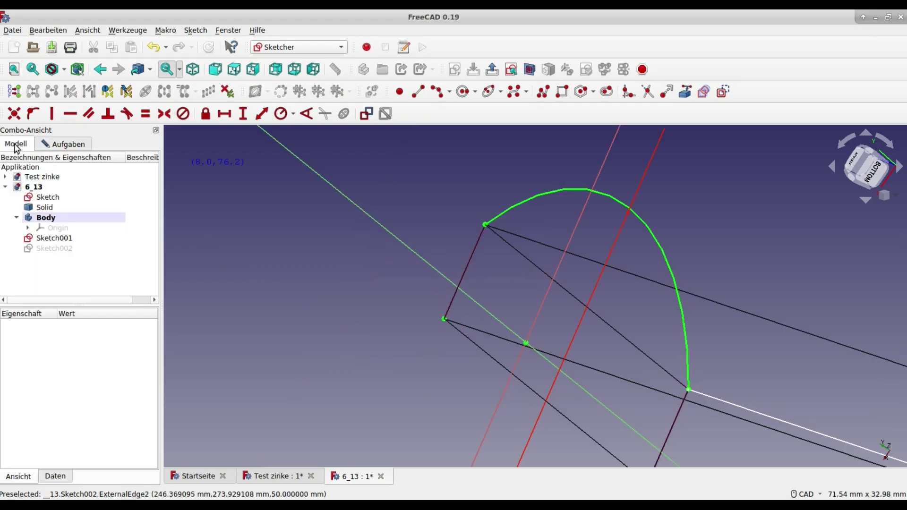
- Hide the Solid and return to editing the sketch
{"action": "left_click", "coordinate": [62, 209]}
{"action": "key", "text": "space"}
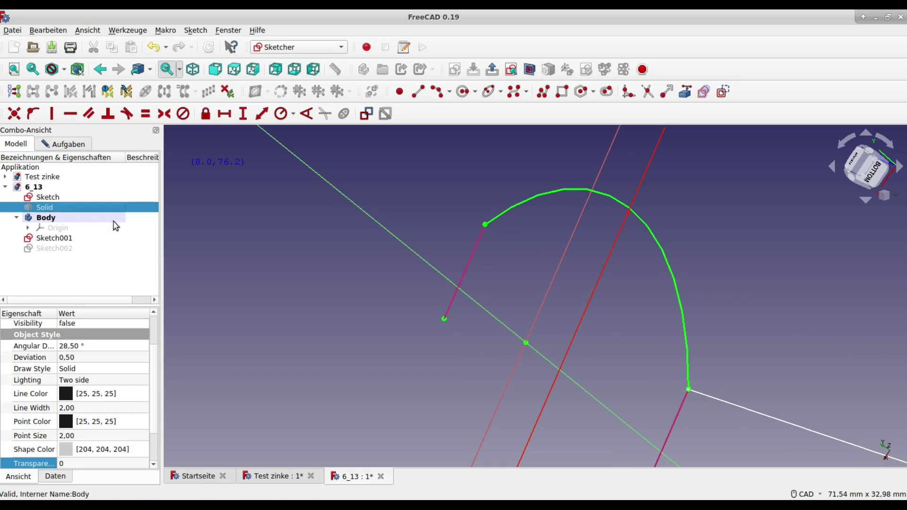
{"action": "left_click", "coordinate": [61, 145]}
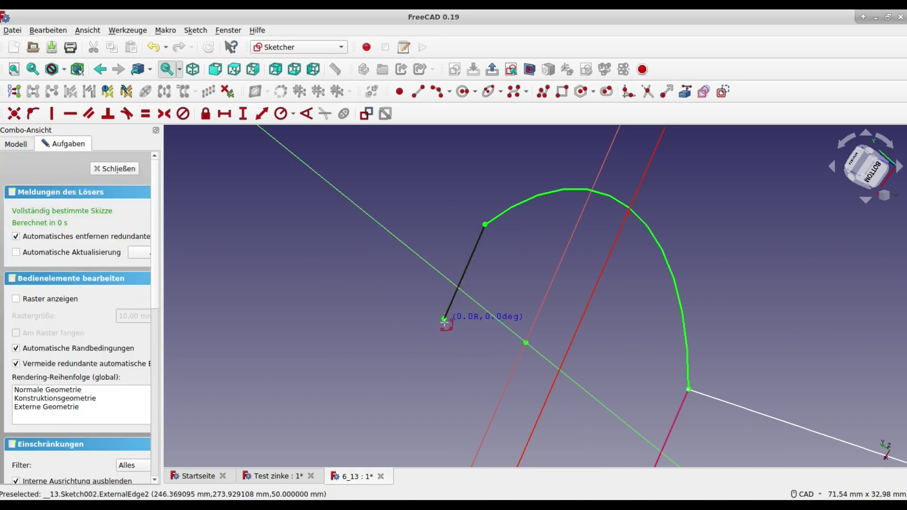
- Draw a second inner arc from the line's endpoint and give it a new radius constraint
{"action": "left_click", "coordinate": [444, 320]}
{"action": "scroll", "coordinate": [447, 330], "scroll_direction": "down", "scroll_amount": 3}
{"action": "scroll", "coordinate": [562, 408], "scroll_direction": "up", "scroll_amount": 2}
{"action": "scroll", "coordinate": [543, 406], "scroll_direction": "up", "scroll_amount": 3}
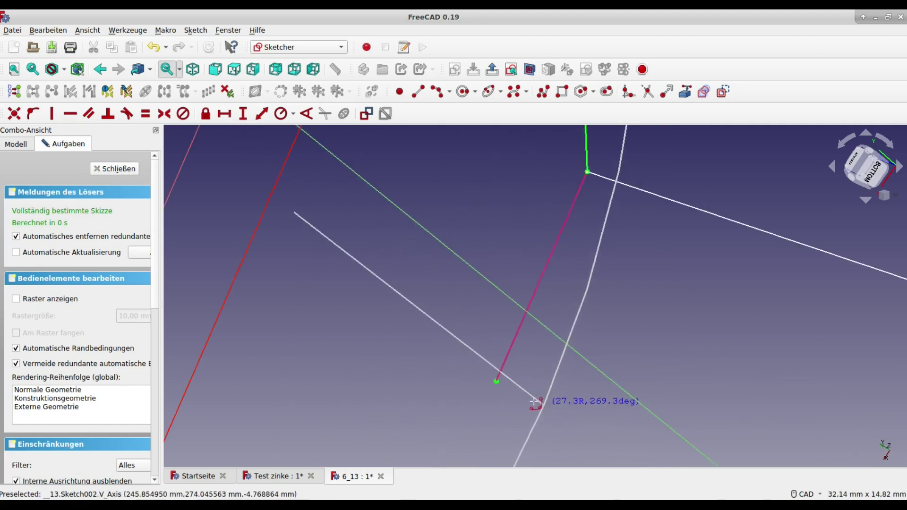
{"action": "left_click", "coordinate": [496, 381]}
{"action": "scroll", "coordinate": [415, 302], "scroll_direction": "down", "scroll_amount": 5}
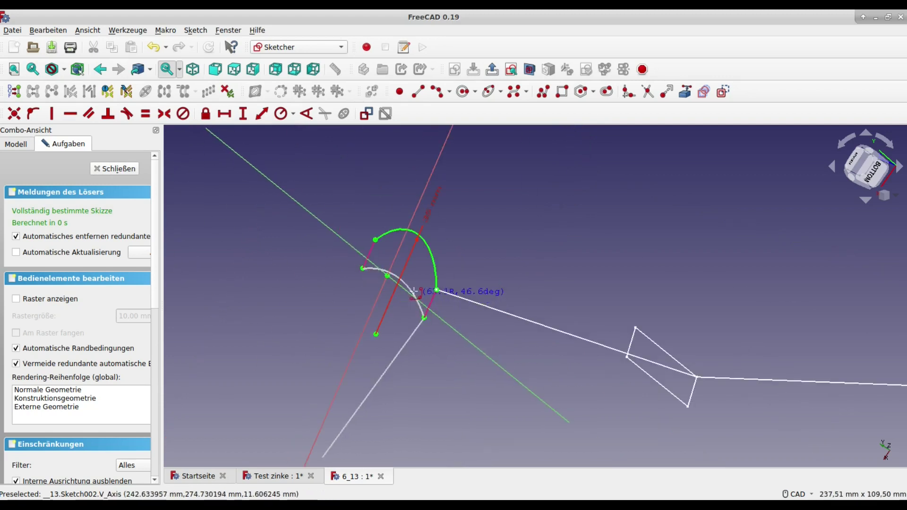
{"action": "left_click", "coordinate": [416, 279]}
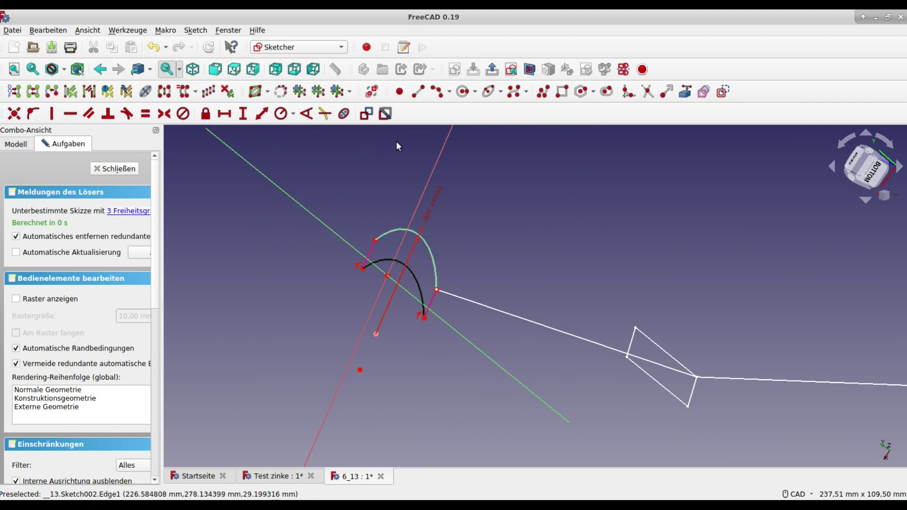
{"action": "left_click", "coordinate": [281, 114]}
{"action": "left_click_drag", "start_coordinate": [465, 214], "coordinate": [396, 216]}
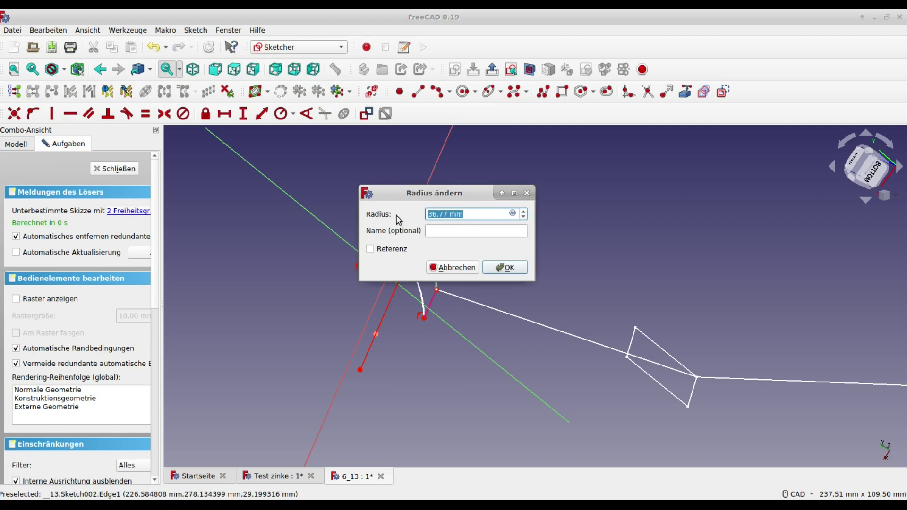
{"action": "type", "text": "35mm"}
{"action": "left_click", "coordinate": [515, 270]}
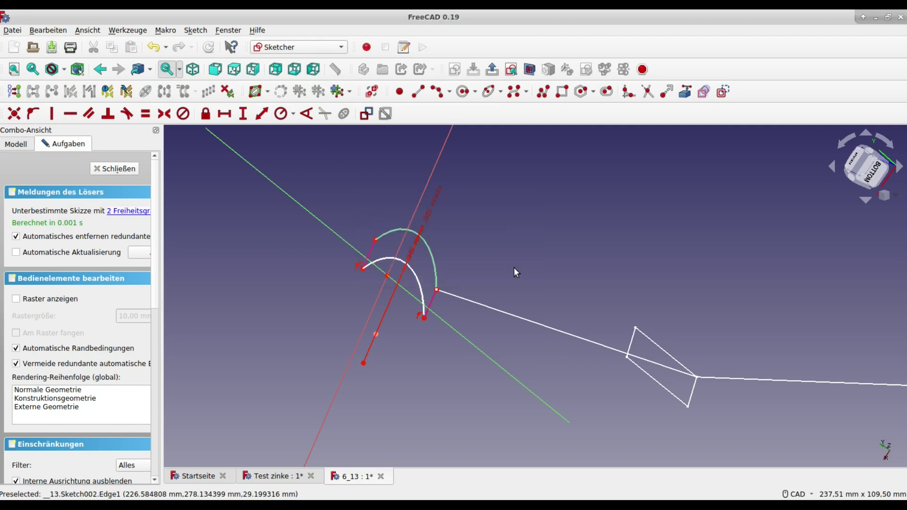
{"action": "scroll", "coordinate": [409, 294], "scroll_direction": "up", "scroll_amount": 5}
- Delete the two edges joining the arc ends on the right and left sides
{"action": "left_click", "coordinate": [409, 294]}
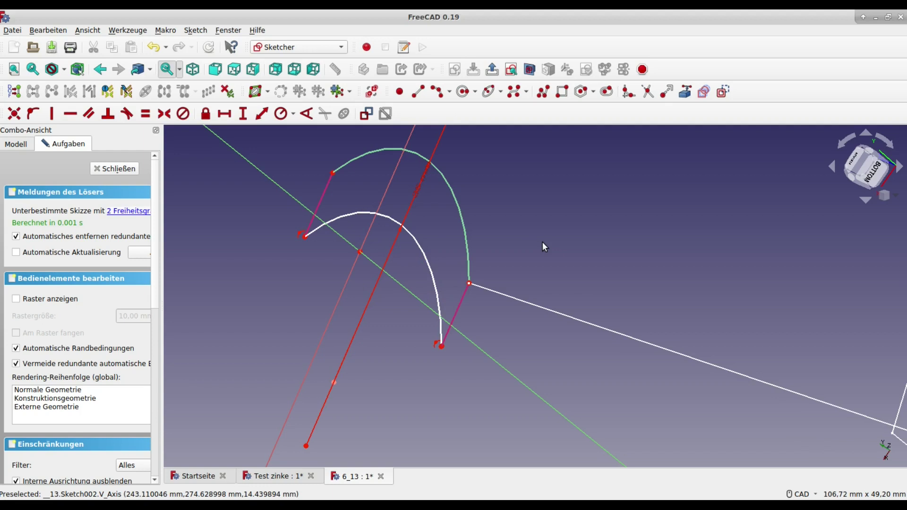
{"action": "left_click", "coordinate": [459, 307]}
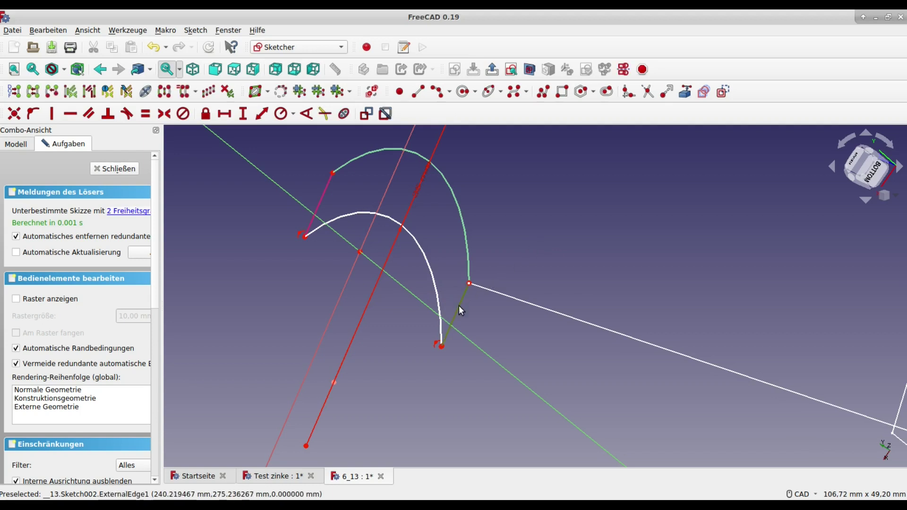
{"action": "left_click", "coordinate": [48, 30]}
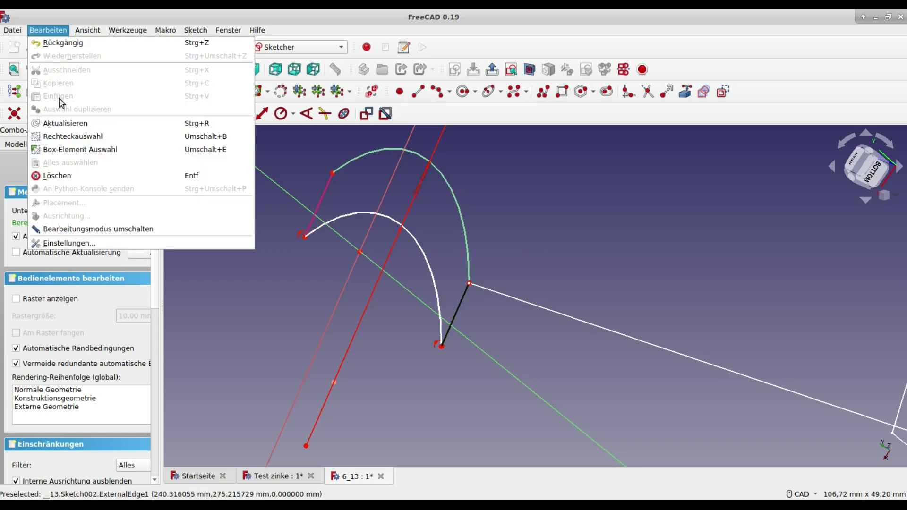
{"action": "left_click", "coordinate": [64, 178]}
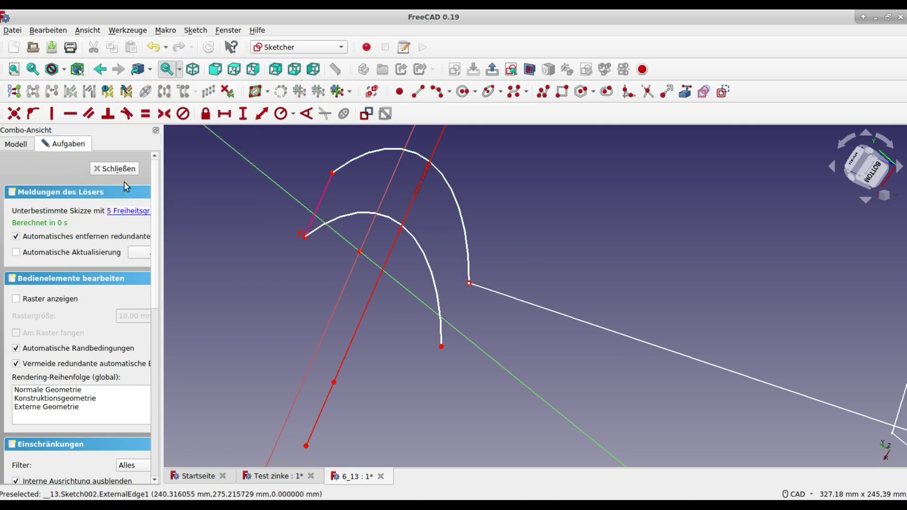
{"action": "left_click", "coordinate": [325, 192]}
{"action": "left_click", "coordinate": [54, 33]}
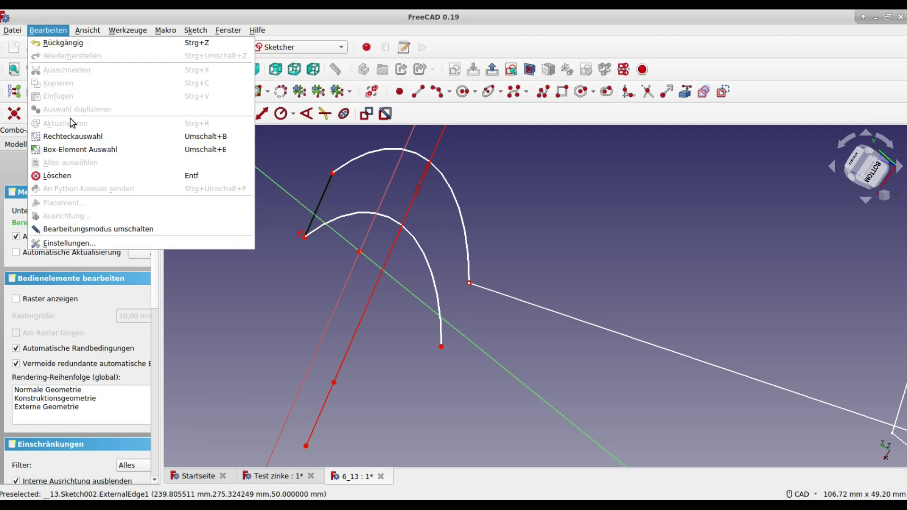
{"action": "left_click", "coordinate": [55, 173]}
- Draw two new lines joining the upper and lower arc ends on each side
{"action": "left_click", "coordinate": [417, 92]}
{"action": "left_click", "coordinate": [441, 346]}
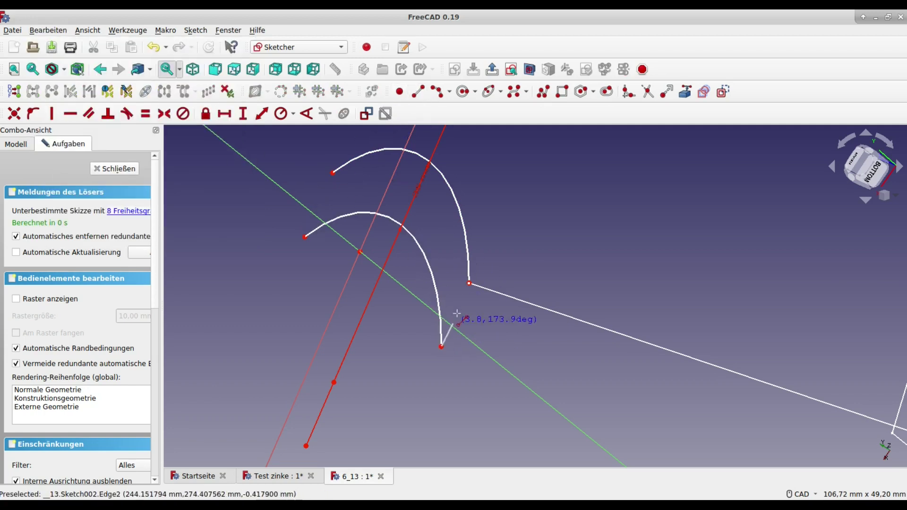
{"action": "left_click", "coordinate": [468, 283]}
{"action": "key", "text": "Escape"}
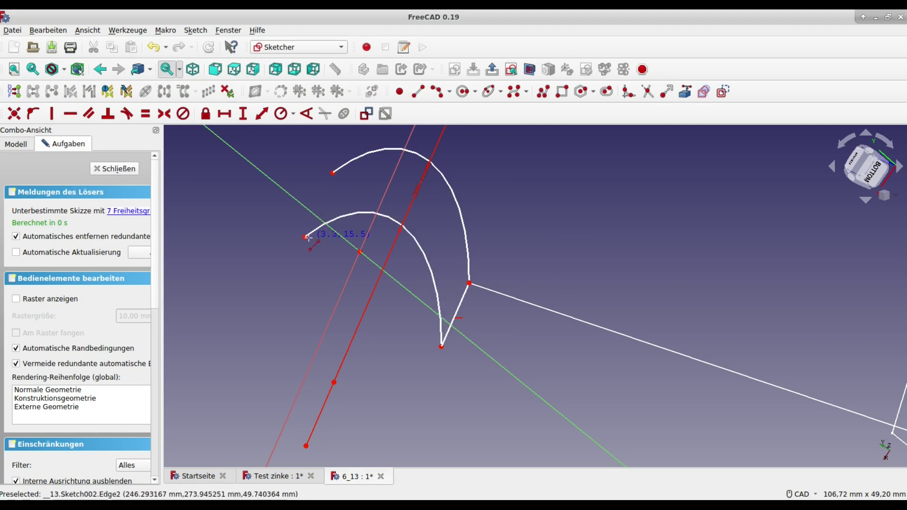
{"action": "scroll", "coordinate": [329, 173], "scroll_direction": "up", "scroll_amount": 6}
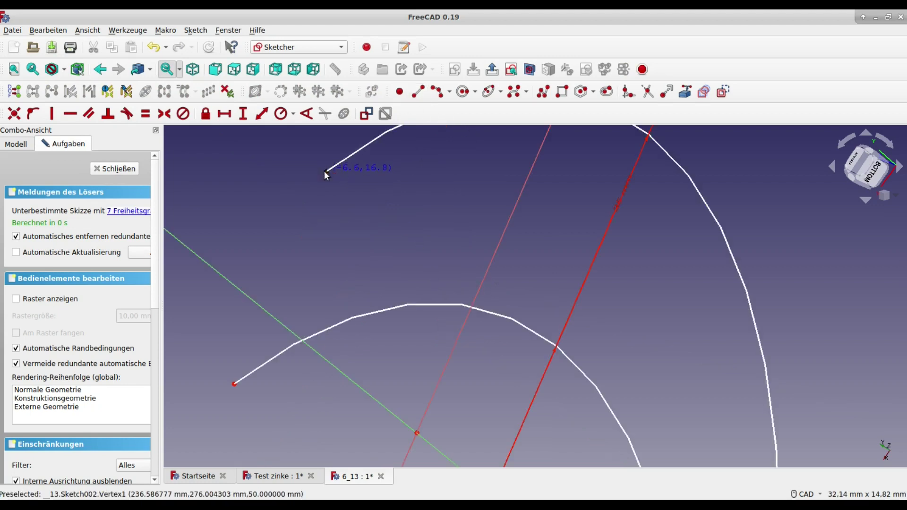
{"action": "left_click", "coordinate": [234, 383]}
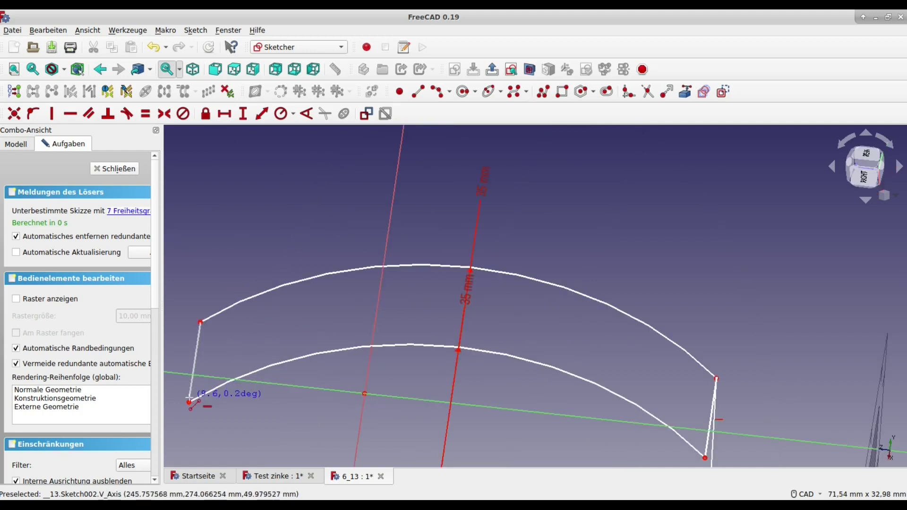
{"action": "left_click", "coordinate": [189, 402]}
{"action": "scroll", "coordinate": [204, 401], "scroll_direction": "down", "scroll_amount": 3}
{"action": "scroll", "coordinate": [293, 377], "scroll_direction": "down", "scroll_amount": 2}
{"action": "mouse_move", "coordinate": [425, 330]}
{"action": "middle_mouse_down"}
{"action": "mouse_move", "coordinate": [410, 366]}
{"action": "mouse_move", "coordinate": [425, 349]}
{"action": "middle_mouse_up"}
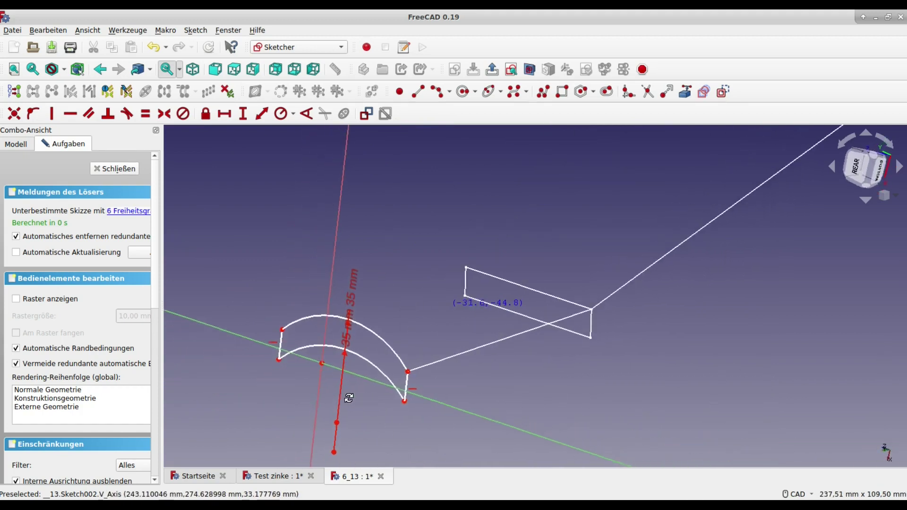
- Close the sketch and switch to the Part Design workbench
{"action": "key", "text": "Escape"}
{"action": "left_click", "coordinate": [307, 47]}
{"action": "left_click", "coordinate": [305, 159]}
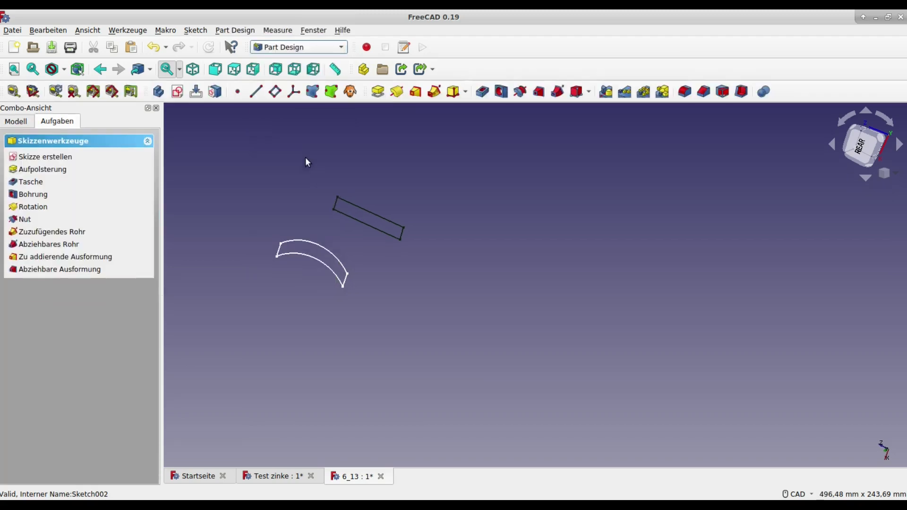
- Create an Additive Loft between Sketch001 and Sketch002
{"action": "left_click", "coordinate": [57, 217]}
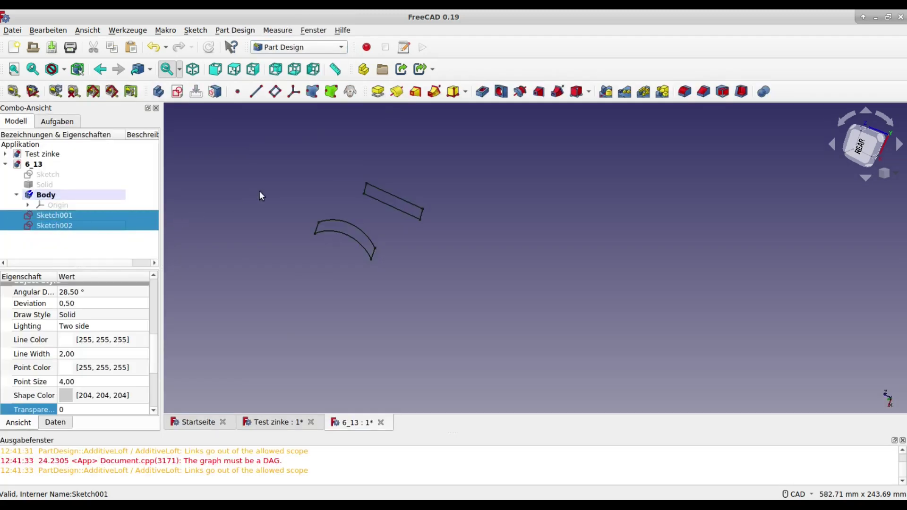
{"action": "left_click", "coordinate": [415, 92]}
{"action": "left_click", "coordinate": [121, 148]}
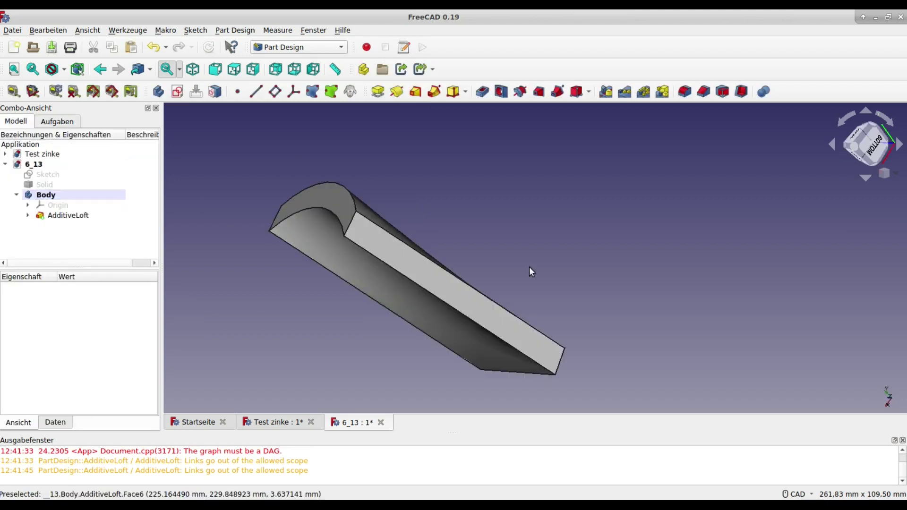
- Unhide the bent Solid, shade it with Flat Lines, and downgrade it into separate faces
{"action": "left_click", "coordinate": [45, 185]}
{"action": "key", "text": "space"}
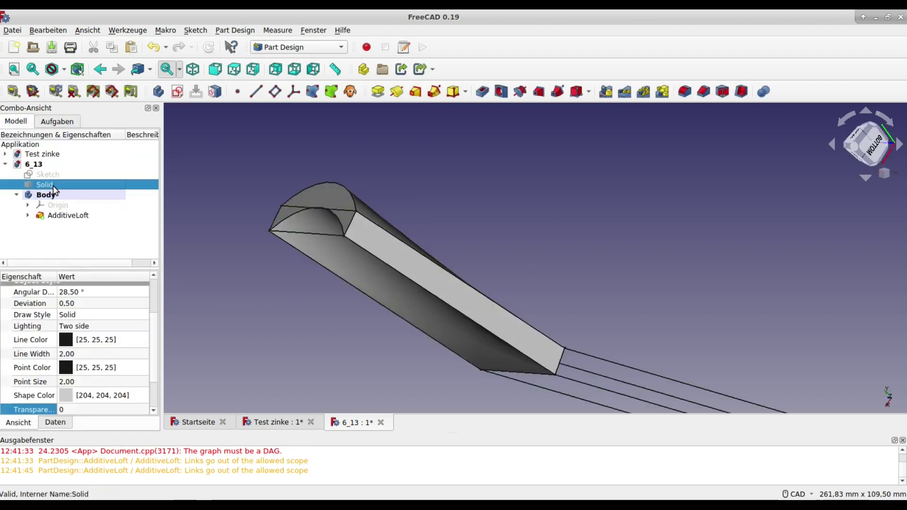
{"action": "right_click", "coordinate": [56, 185]}
{"action": "left_click", "coordinate": [86, 222]}
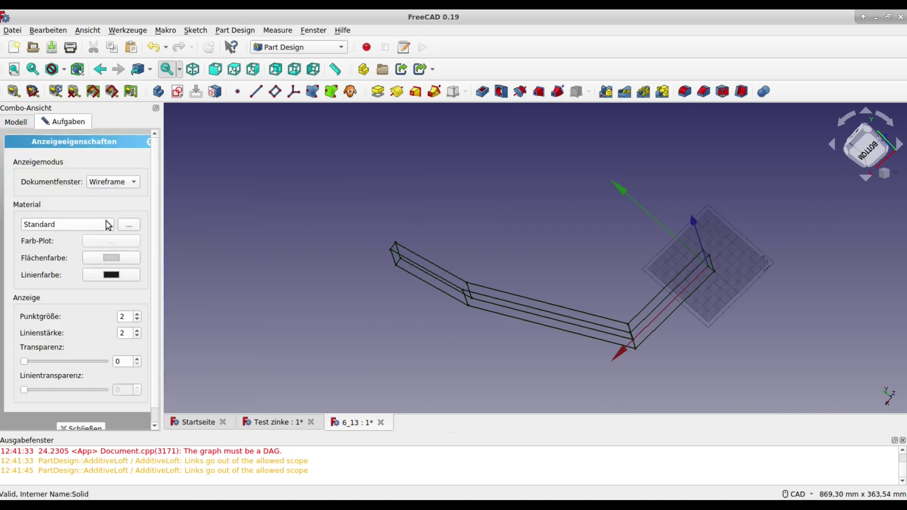
{"action": "left_click", "coordinate": [120, 184]}
{"action": "left_click", "coordinate": [114, 154]}
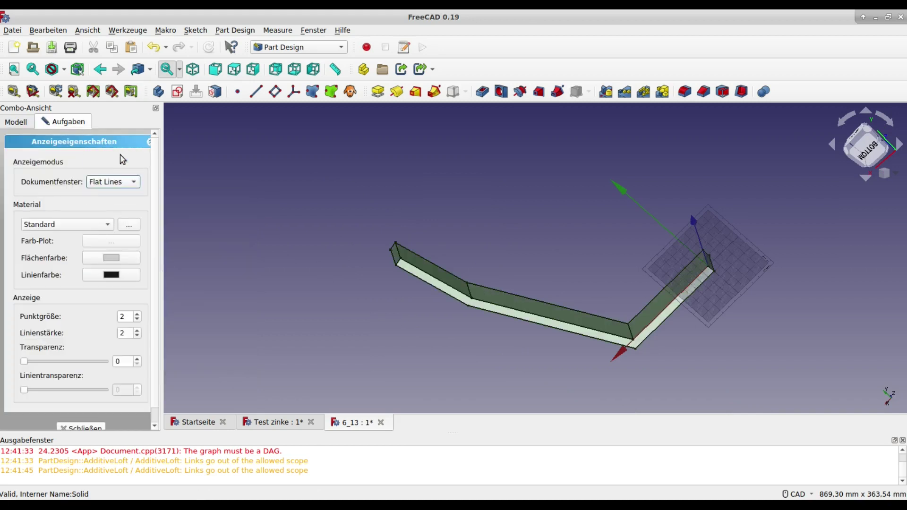
{"action": "left_click", "coordinate": [295, 114]}
{"action": "left_click", "coordinate": [47, 29]}
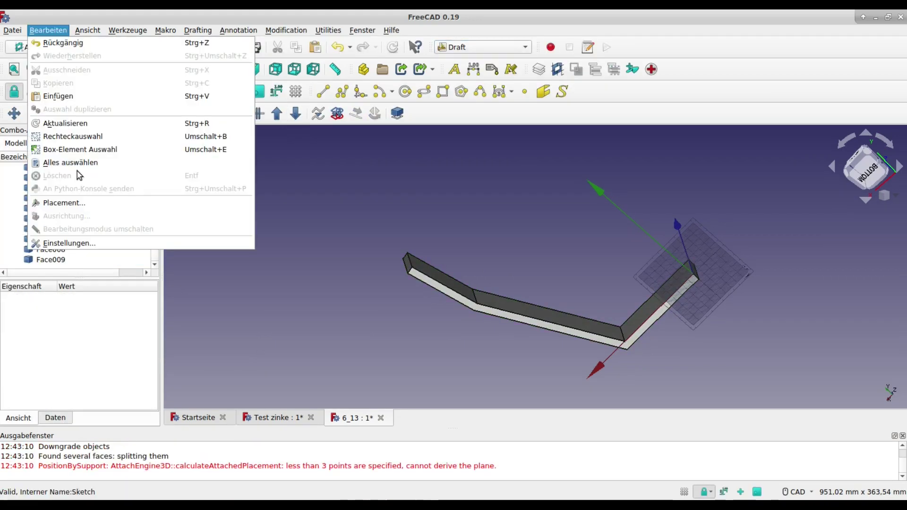
- Box-select and remove the left leg's faces, then show the Body with its loft
{"action": "left_click", "coordinate": [86, 138]}
{"action": "left_click_drag", "start_coordinate": [360, 213], "coordinate": [463, 344]}
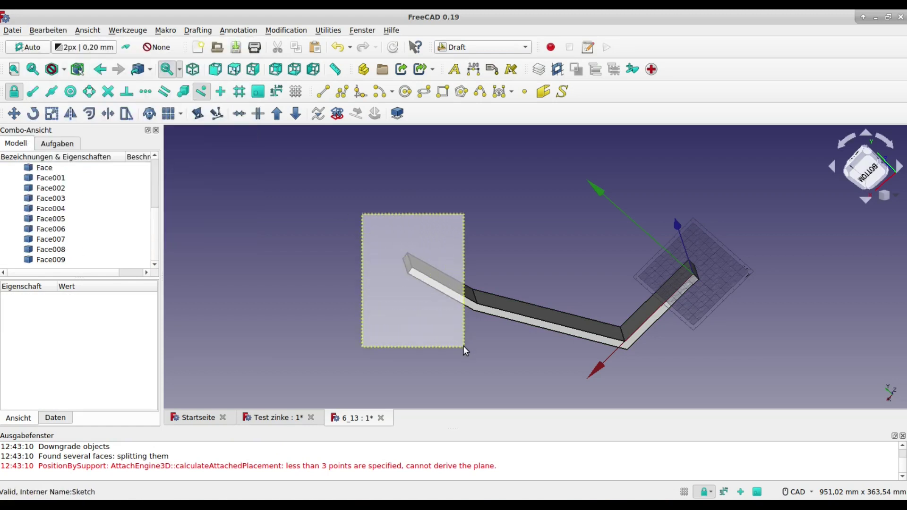
{"action": "key", "text": "space"}
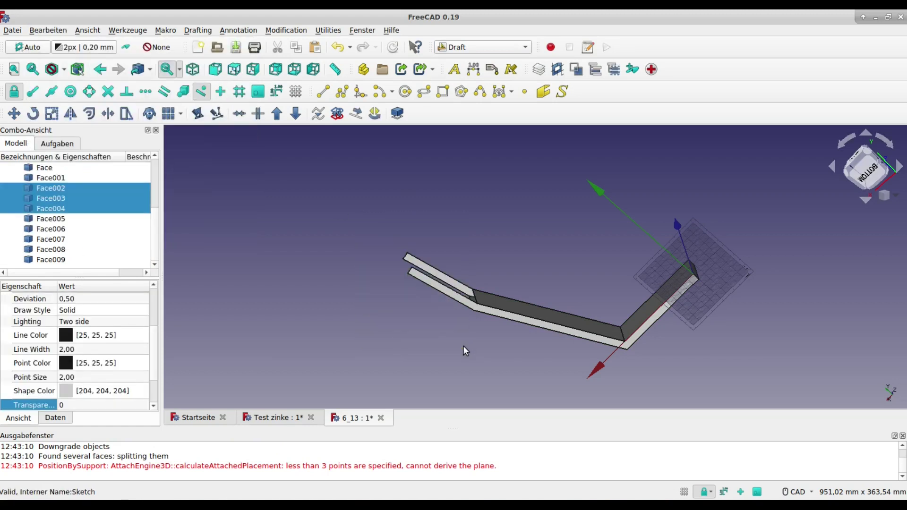
{"action": "left_click", "coordinate": [464, 347]}
{"action": "scroll", "coordinate": [69, 196], "scroll_direction": "up", "scroll_amount": 3}
{"action": "left_click", "coordinate": [46, 188]}
{"action": "key", "text": "space"}
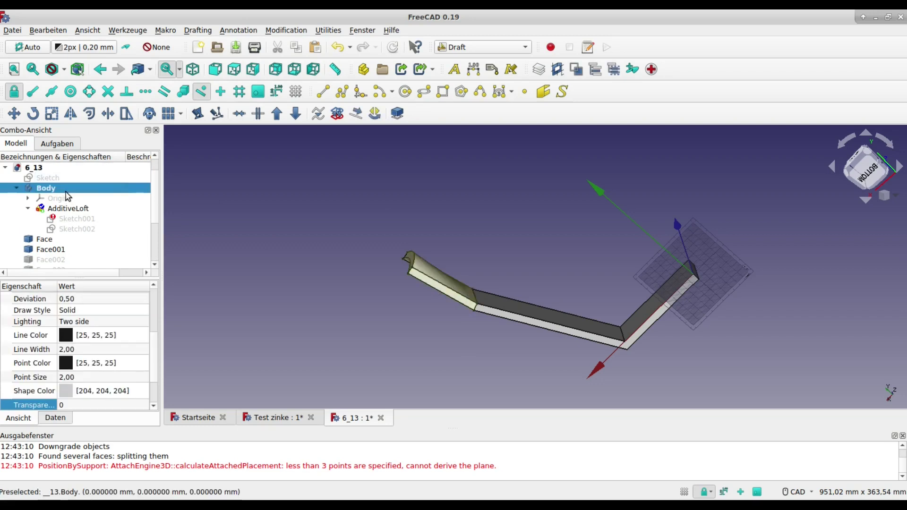
{"action": "mouse_move", "coordinate": [368, 290]}
{"action": "middle_mouse_down"}
{"action": "mouse_move", "coordinate": [694, 356]}
{"action": "mouse_move", "coordinate": [623, 303]}
{"action": "mouse_move", "coordinate": [466, 283]}
{"action": "mouse_move", "coordinate": [658, 290]}
{"action": "mouse_move", "coordinate": [670, 303]}
{"action": "mouse_move", "coordinate": [623, 259]}
{"action": "mouse_move", "coordinate": [518, 245]}
{"action": "mouse_move", "coordinate": [452, 268]}
{"action": "middle_mouse_up"}
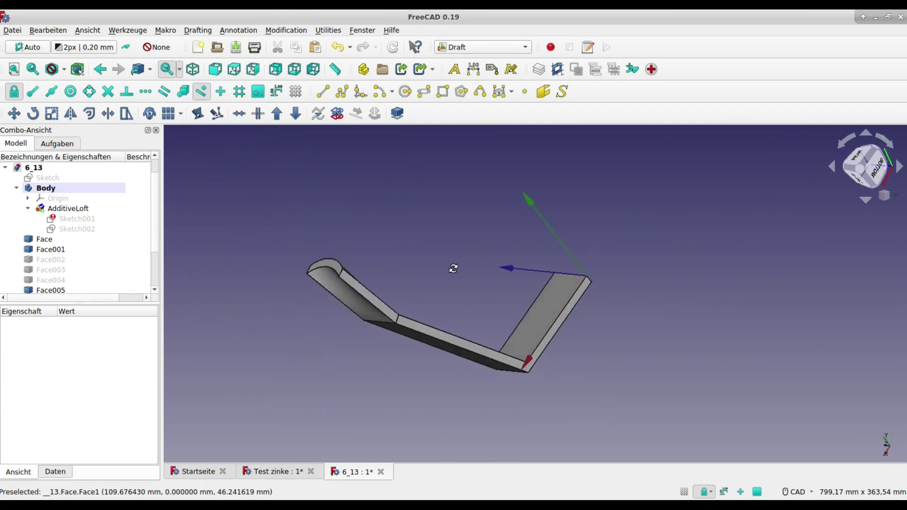